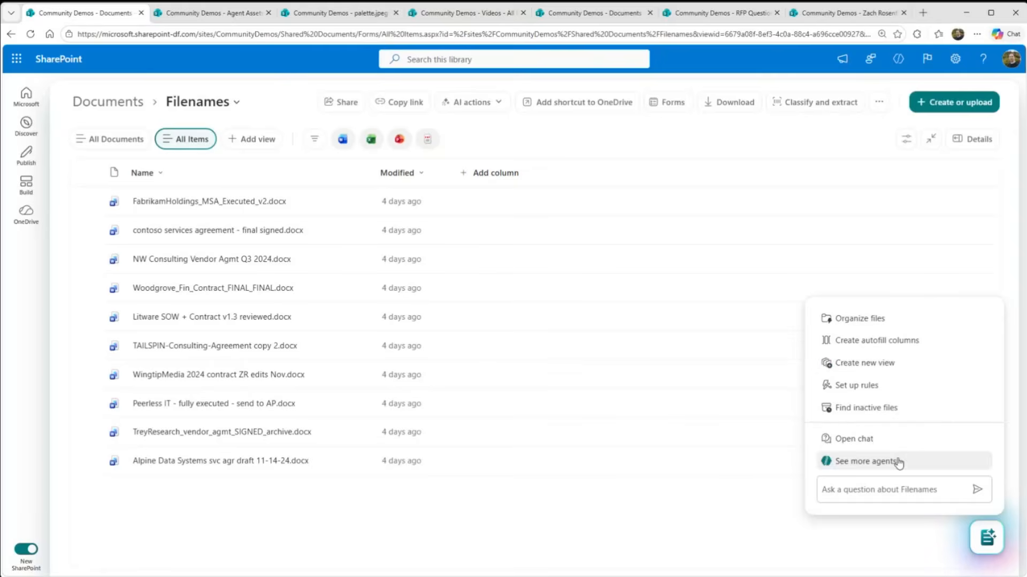
- Ask the Filenames folder chat to make a skill naming files [company,customer,product file is about]-[MM_DD_YYYY]-[1-word-what-is-this].[extension], using the document's creation date
{"action": "left_click", "coordinate": [854, 439]}
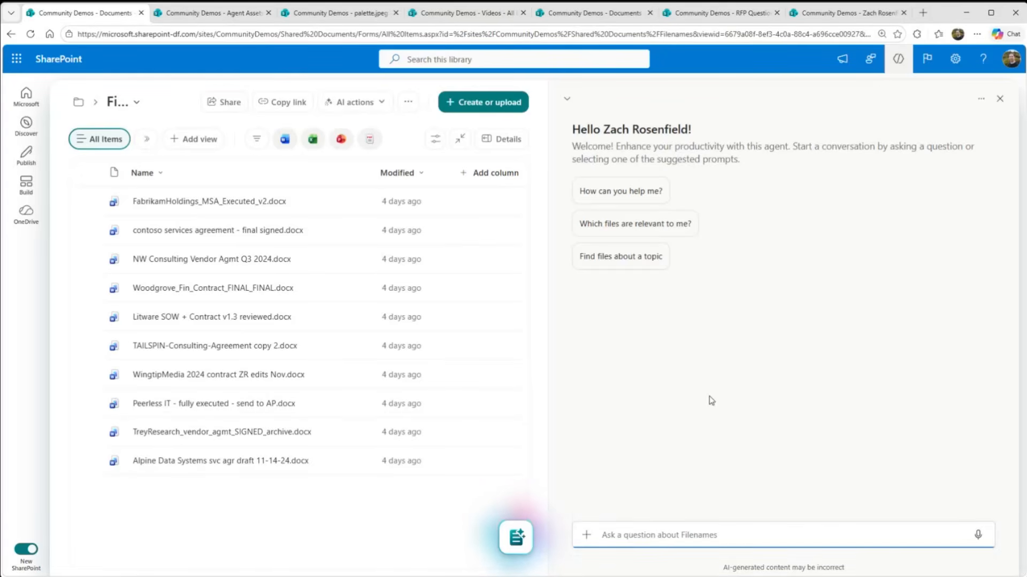
{"action": "type", "text": "Our company policy is to name files [company,customer,product file is about]-[MM_DD_YYYY]-[1-word-what-is-this].[extension]. Make a skill to properly name files using the creation date of the document."}
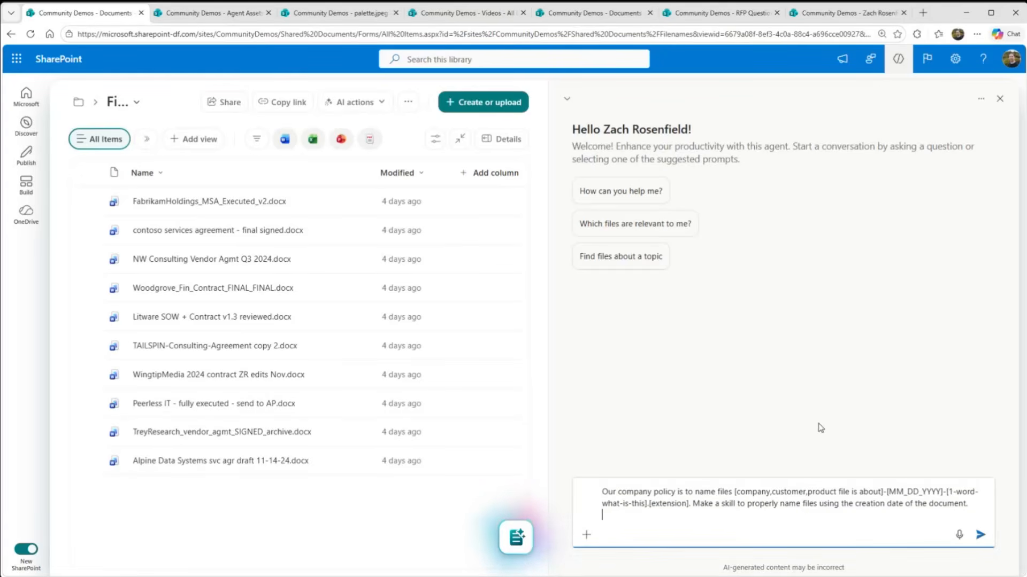
{"action": "left_click", "coordinate": [980, 535]}
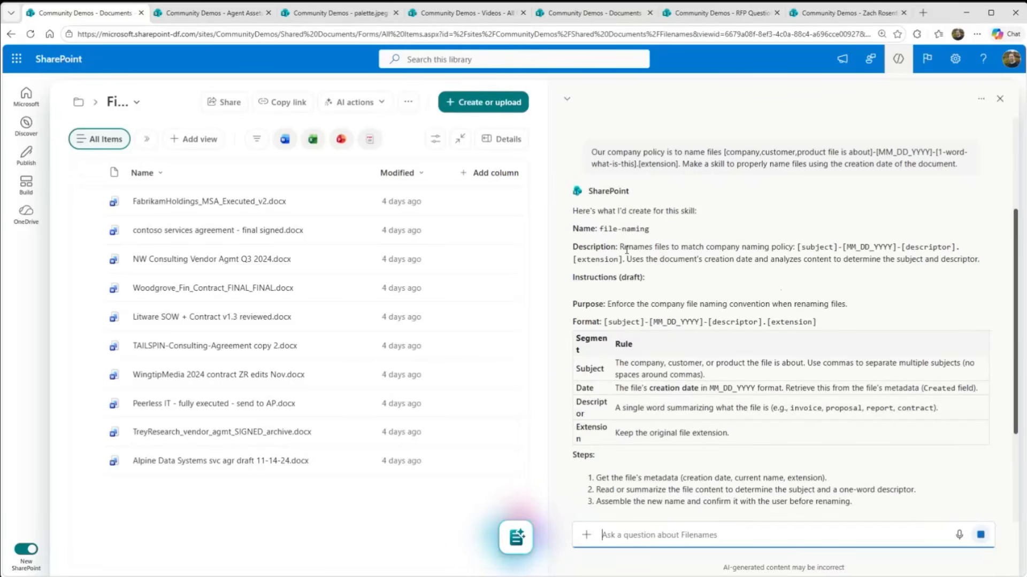
- Review the drafted file-naming skill's format, steps, examples and constraints, and approve saving it with the reply "go for it"
{"action": "double_click", "coordinate": [601, 228]}
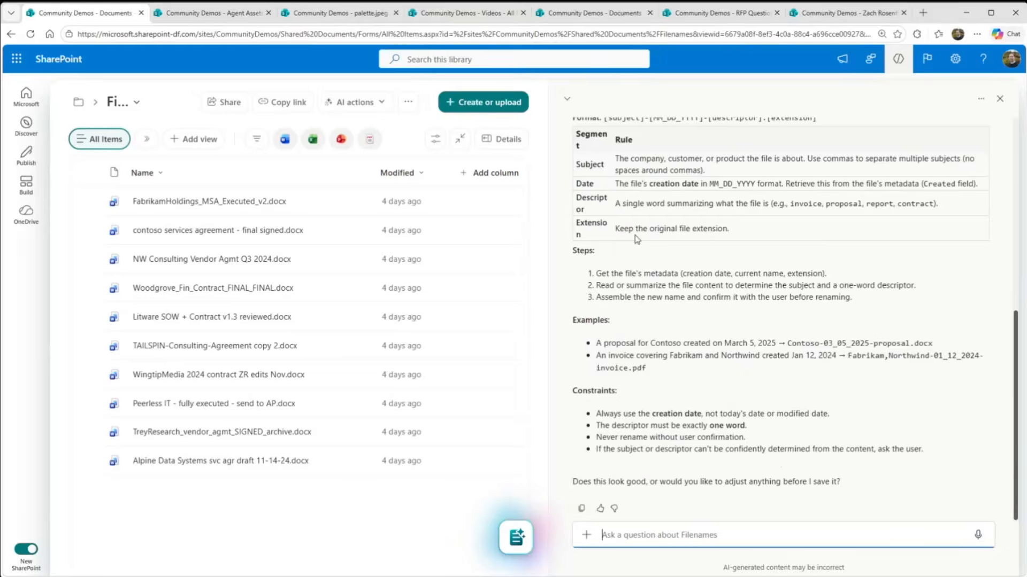
{"action": "scroll", "coordinate": [613, 293], "scroll_direction": "up", "scroll_amount": 1}
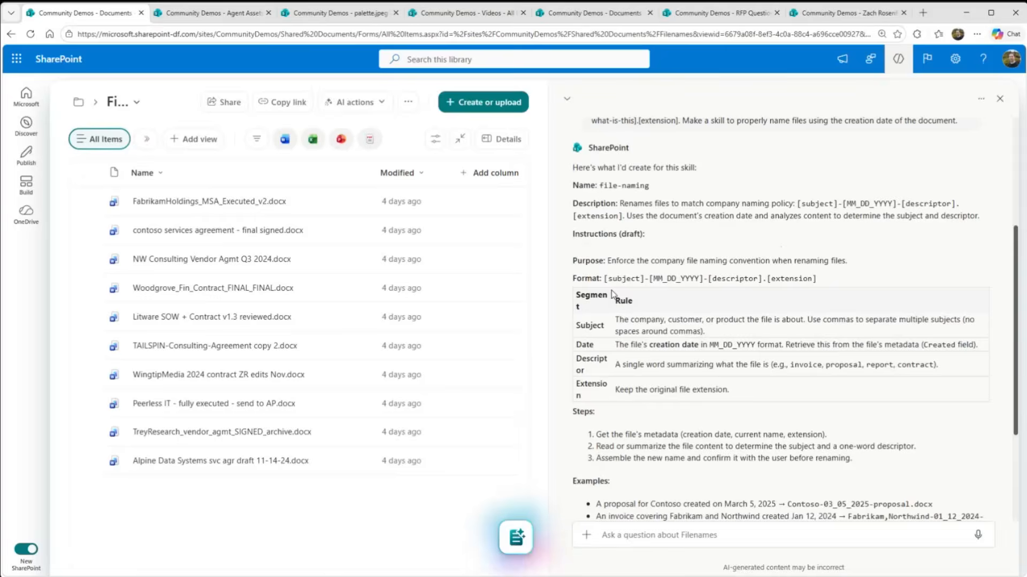
{"action": "scroll", "coordinate": [613, 294], "scroll_direction": "down", "scroll_amount": 2}
{"action": "scroll", "coordinate": [655, 268], "scroll_direction": "down", "scroll_amount": 1}
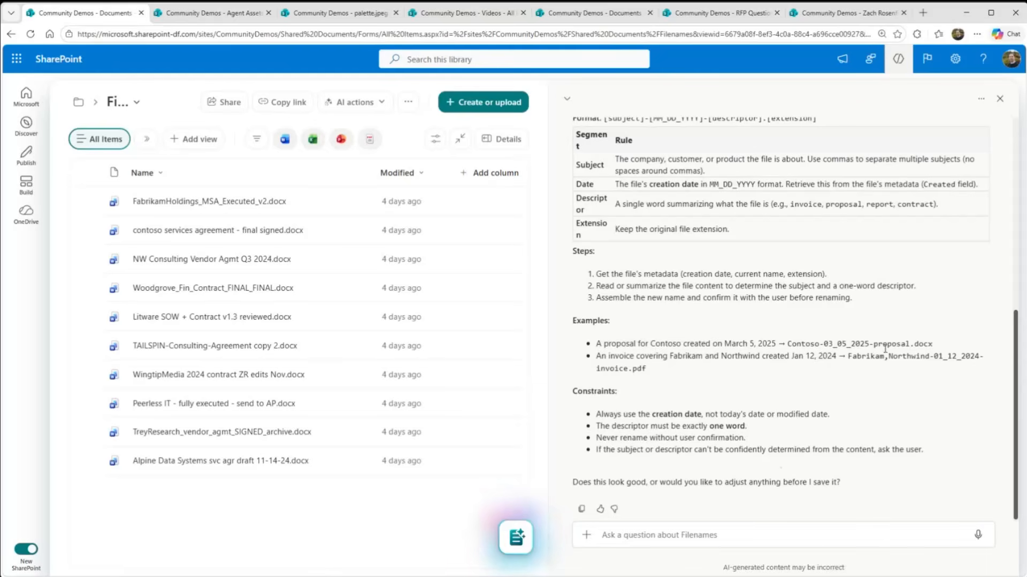
{"action": "left_click", "coordinate": [695, 537]}
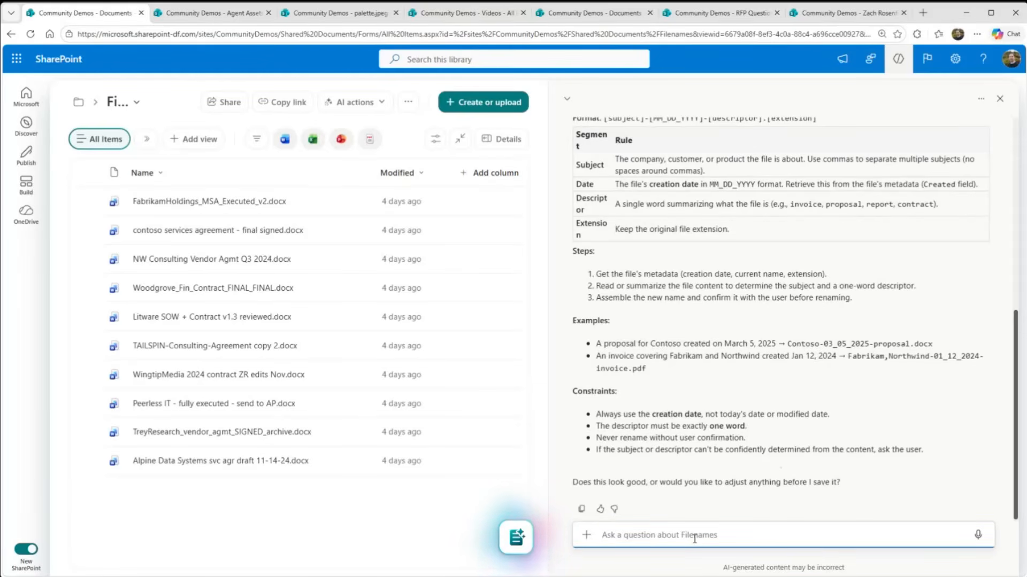
{"action": "type", "text": "go "}
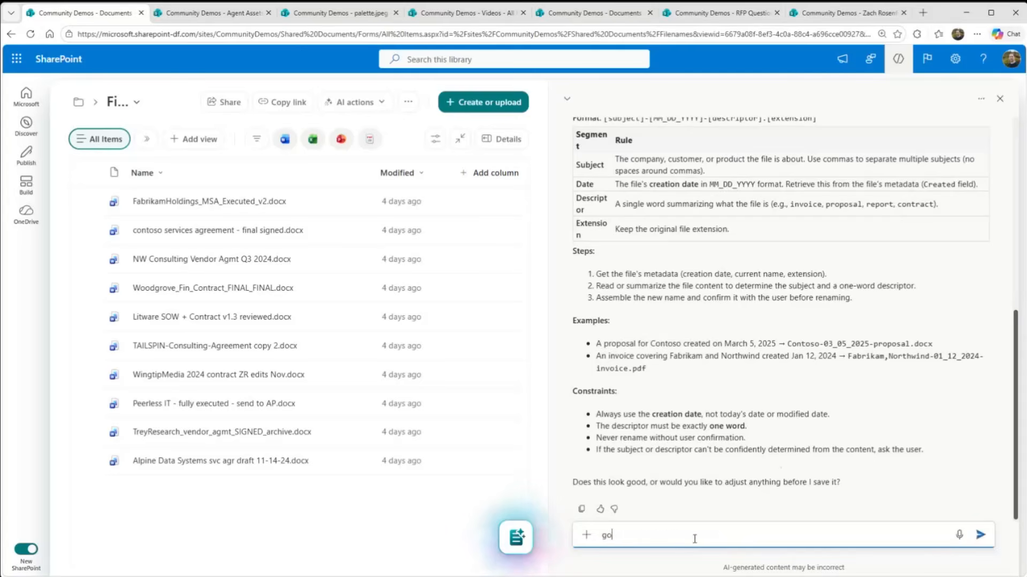
{"action": "type", "text": "fir it"}
{"action": "key", "text": "Return"}
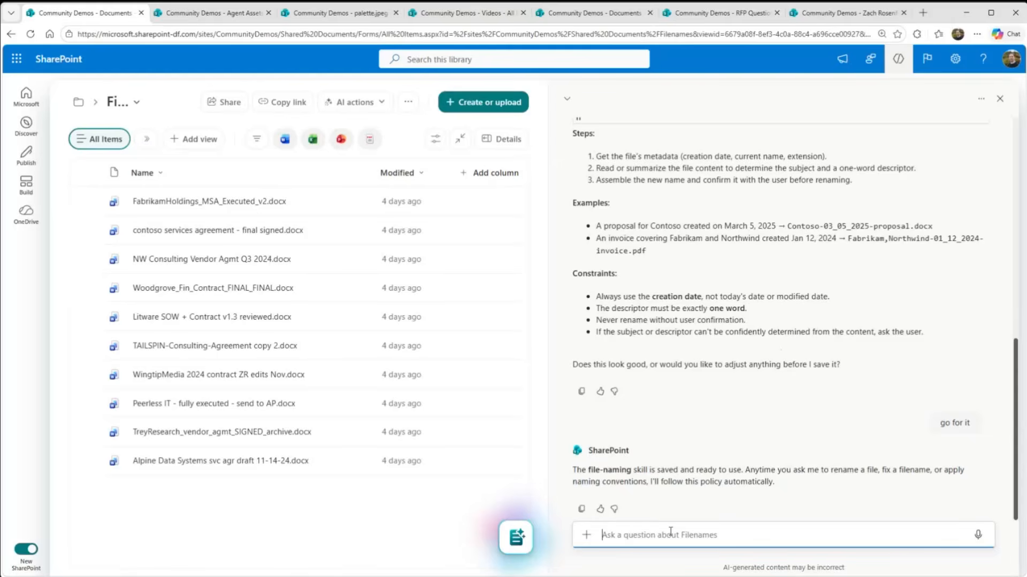
- Ask the chat to update the file-rename skill to use camel case for the 1-word descriptor
{"action": "type", "text": "Update the file-rename skill to use camel case for the 1-word descriptor."}
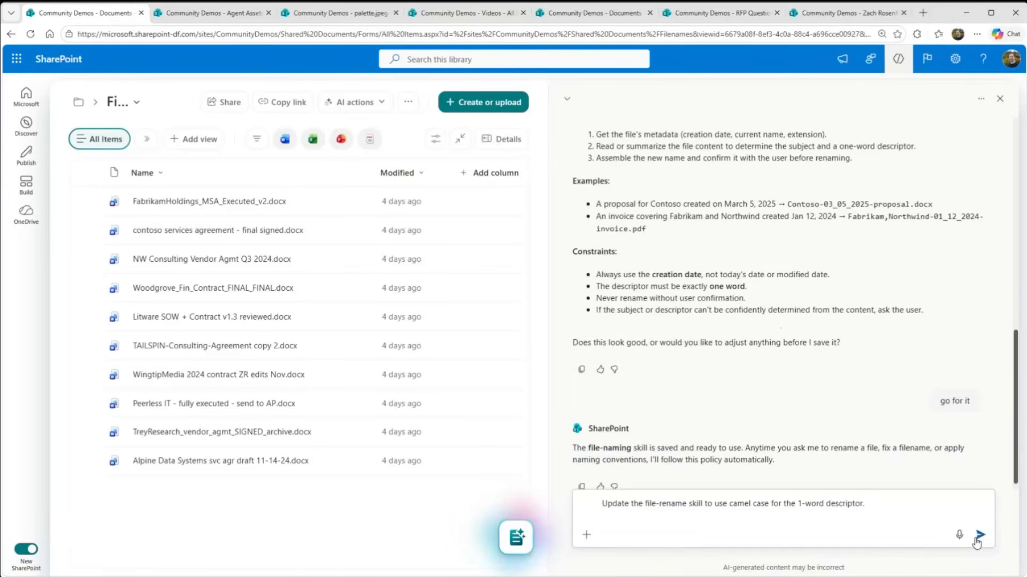
{"action": "key", "text": "Return"}
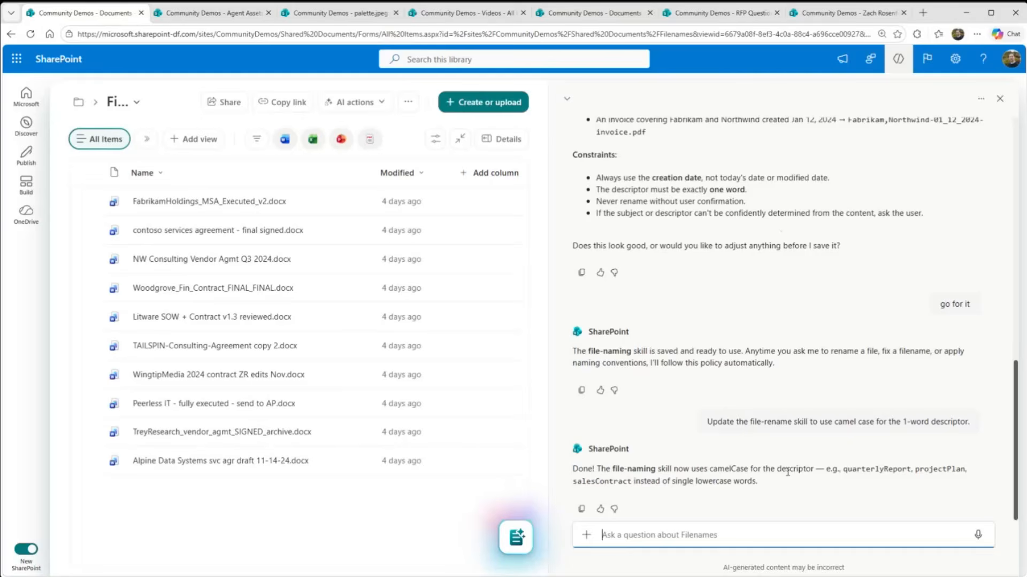
- Select all files in the Filenames folder and ask the chat to review them to make sure they align to the company policy
{"action": "left_click", "coordinate": [697, 536]}
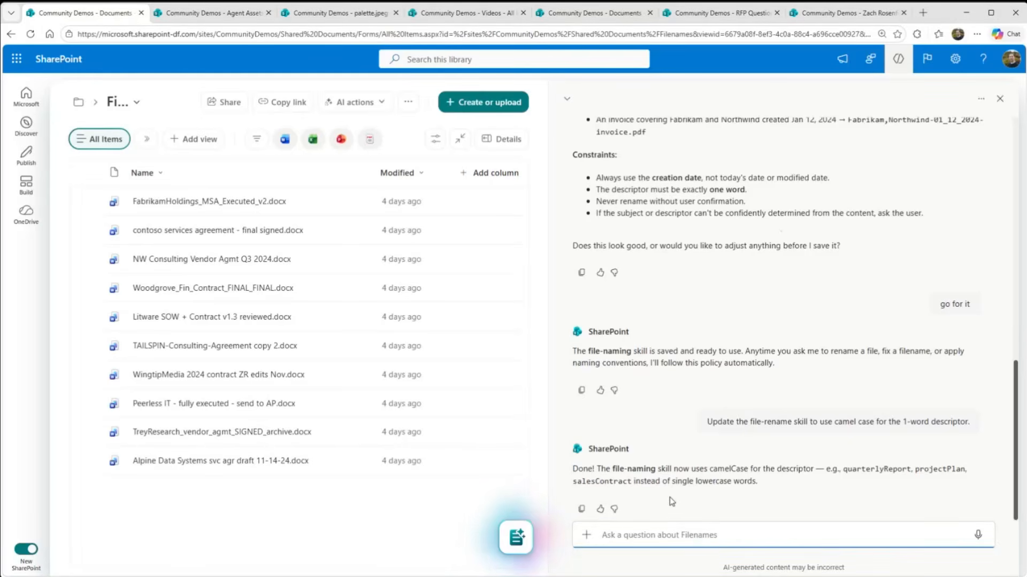
{"action": "type", "text": "Review the files here to make sure they align to the company policy."}
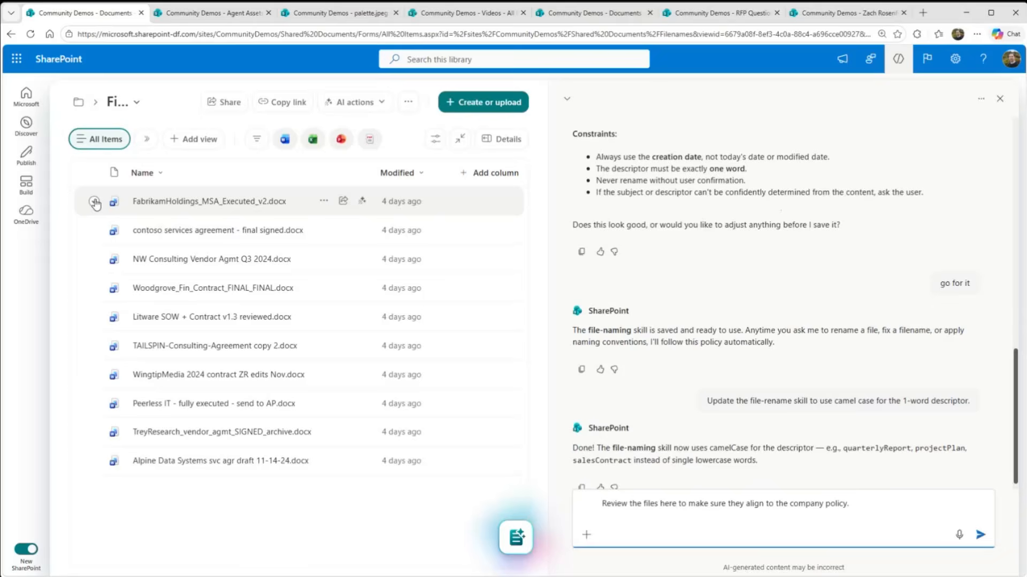
{"action": "left_click", "coordinate": [94, 173]}
{"action": "left_click", "coordinate": [981, 535]}
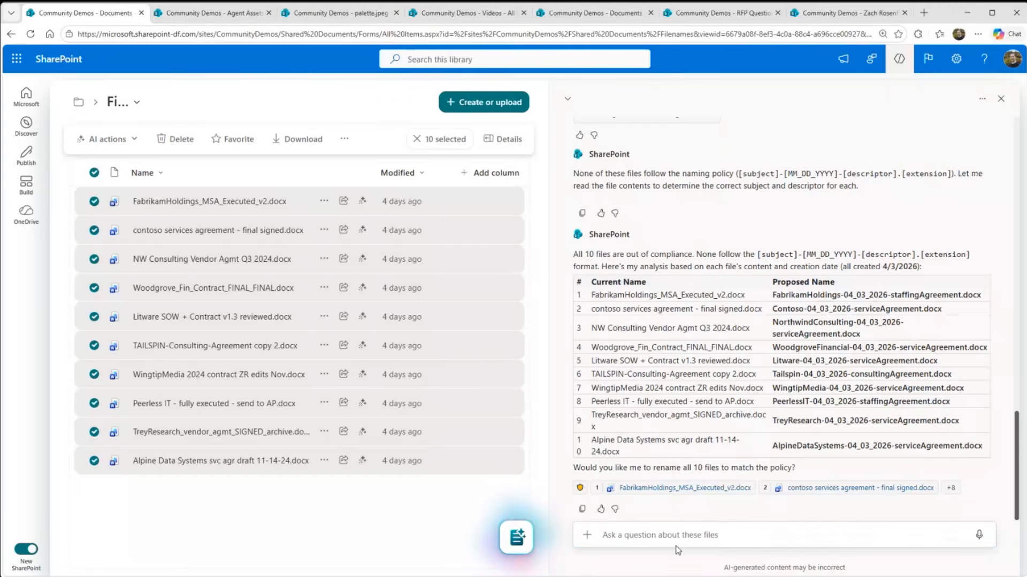
- Approve the proposed names for the selected files by replying "yes rename" in the chat
{"action": "type", "text": "yes"}
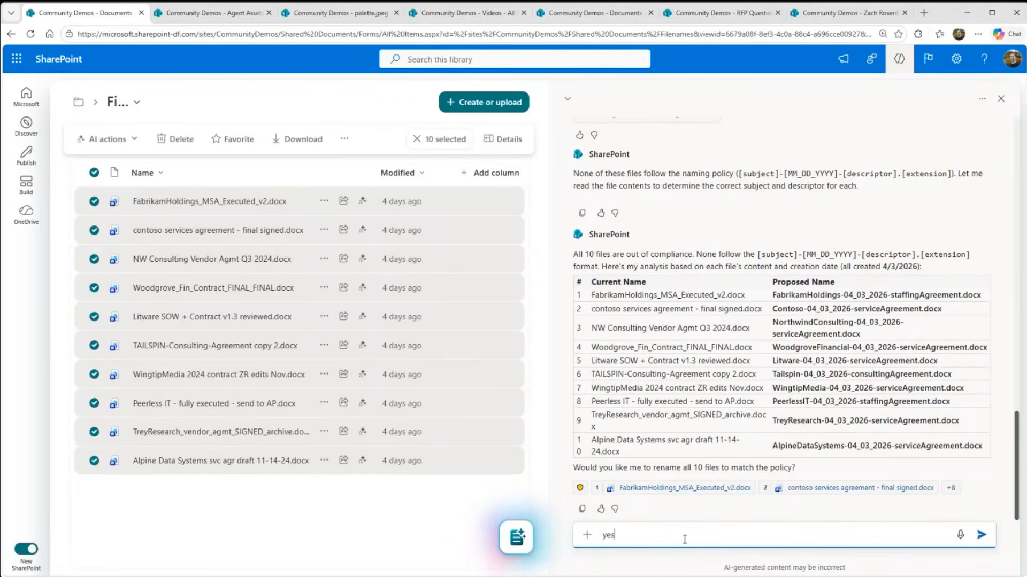
{"action": "type", "text": " rename"}
{"action": "key", "text": "Return"}
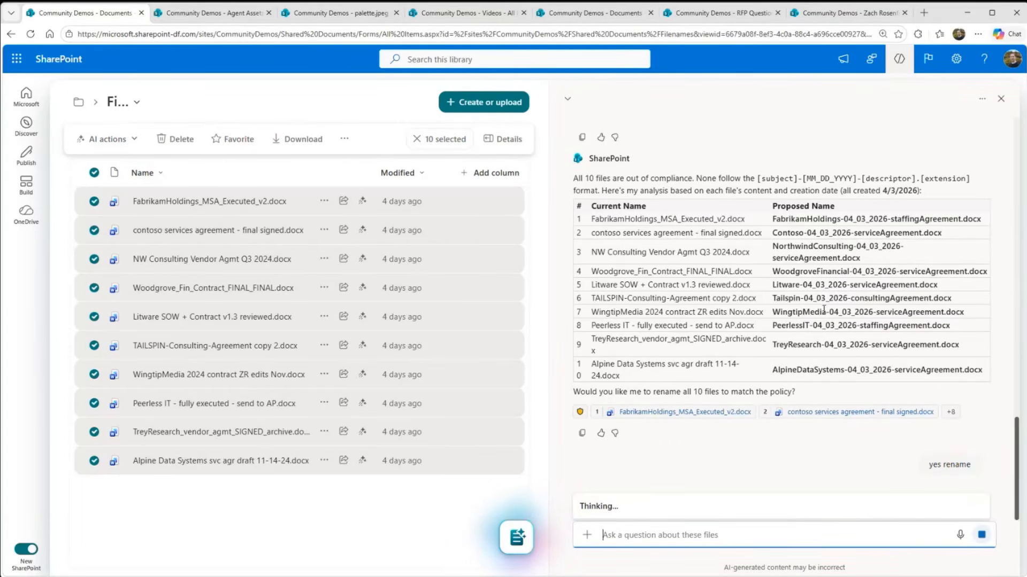
- Find the file-naming skill reference in the chat history and open its SKILL.md file in a separate browser tab
{"action": "left_click_drag", "start_coordinate": [1020, 443], "coordinate": [1016, 231]}
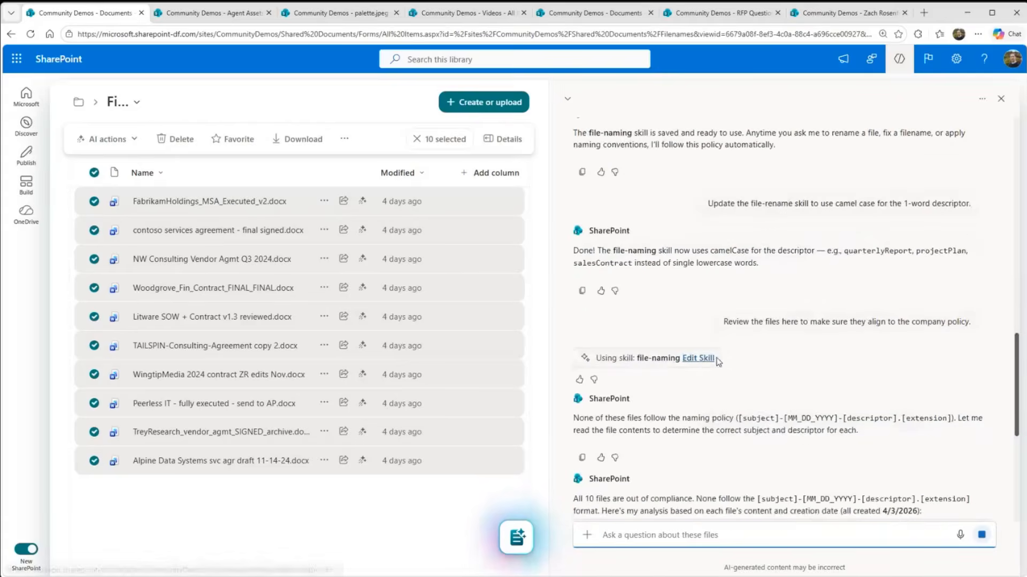
{"action": "right_click", "coordinate": [705, 358]}
{"action": "left_click", "coordinate": [749, 366]}
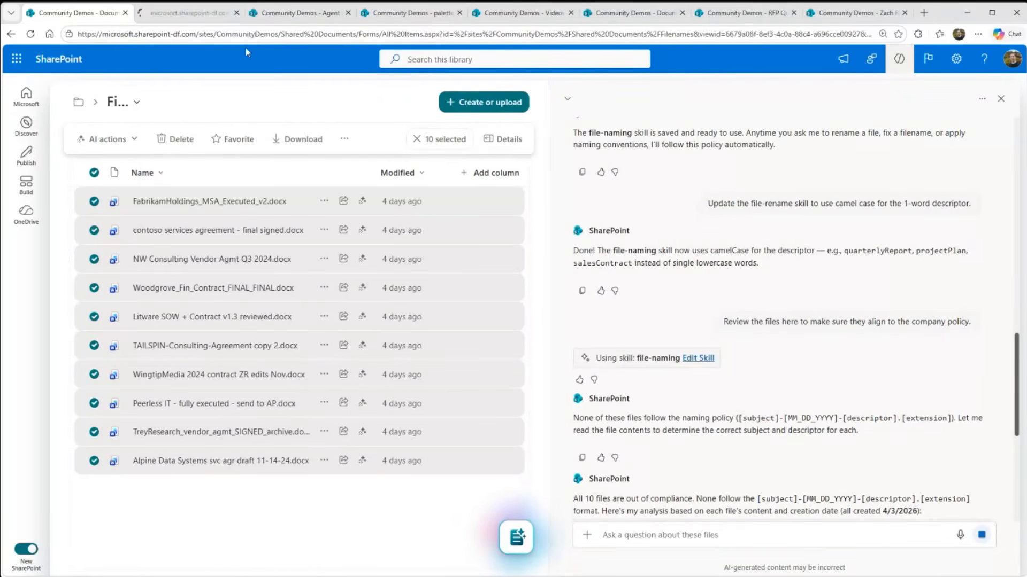
{"action": "left_click", "coordinate": [186, 11]}
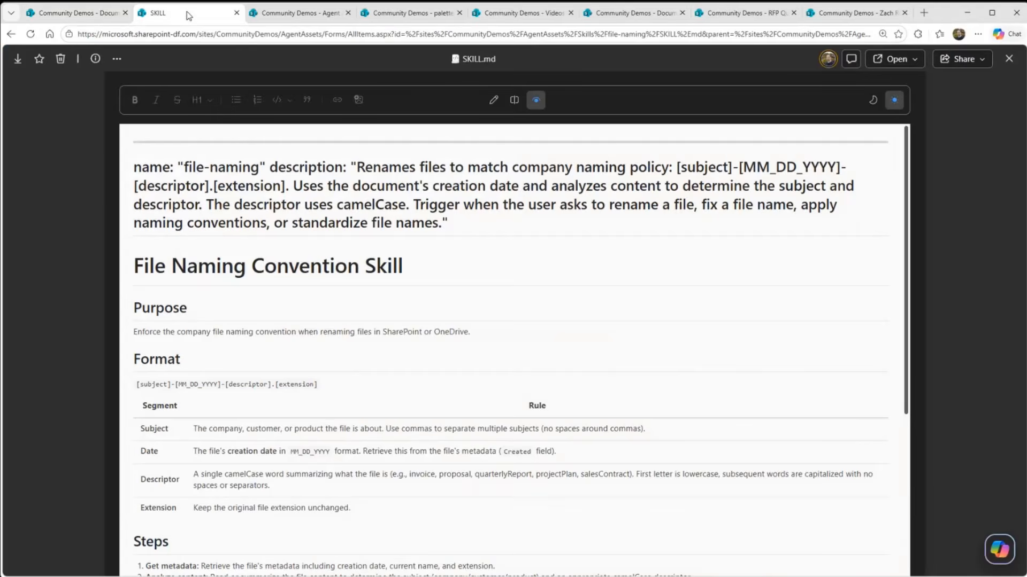
- Examine SKILL.md as Markdown source and as rendered preview, covering its description, format, steps, examples and constraints, and close the file
{"action": "left_click", "coordinate": [492, 100]}
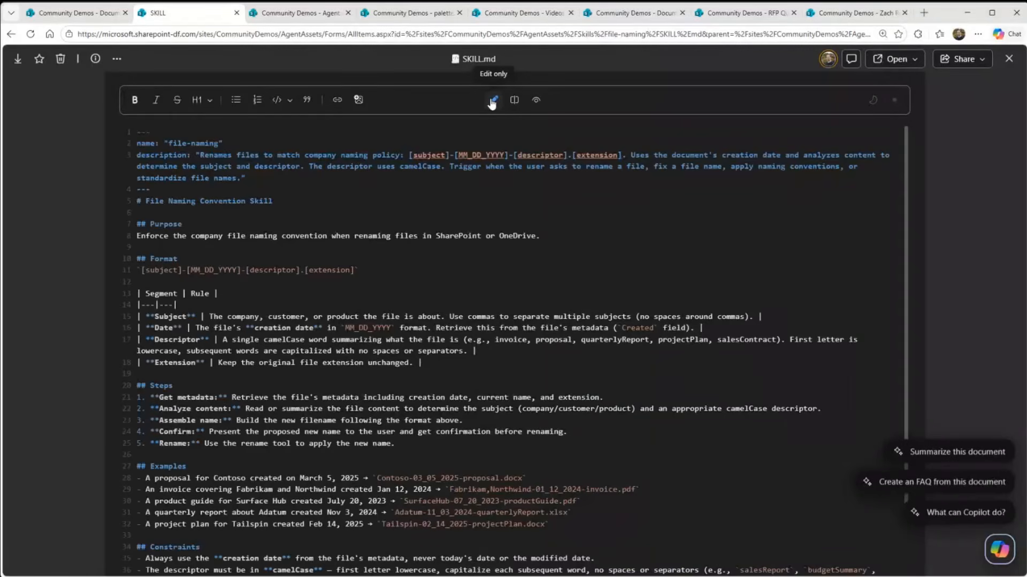
{"action": "left_click", "coordinate": [242, 189]}
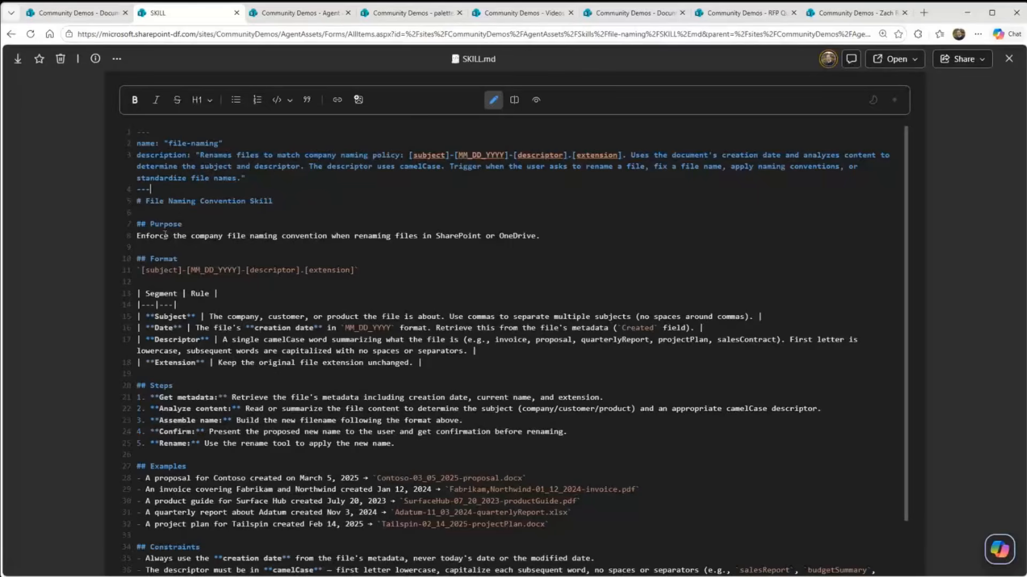
{"action": "left_click_drag", "start_coordinate": [139, 201], "coordinate": [224, 447]}
{"action": "left_click", "coordinate": [247, 239]}
{"action": "left_click", "coordinate": [535, 101]}
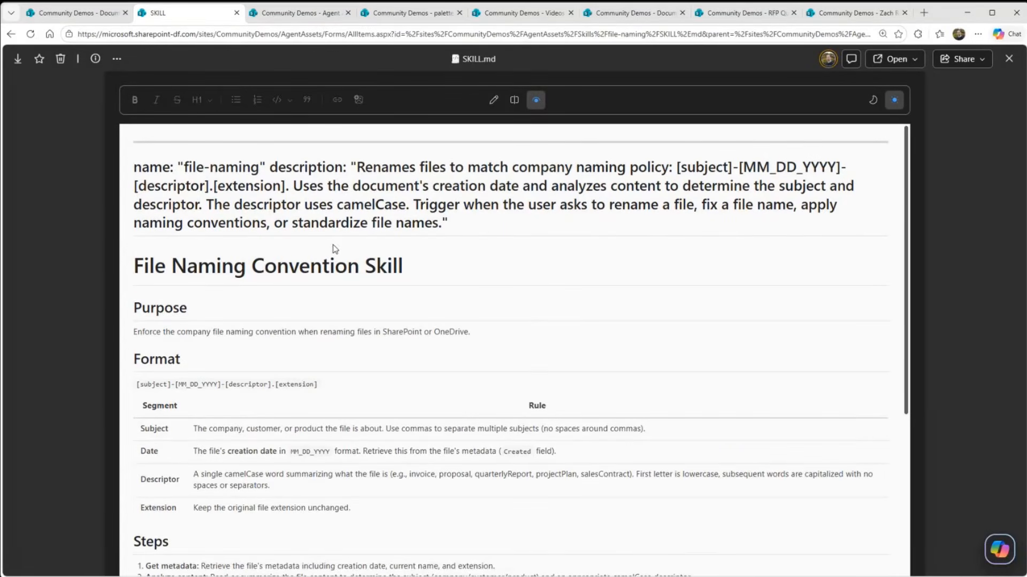
{"action": "scroll", "coordinate": [335, 248], "scroll_direction": "down", "scroll_amount": 5}
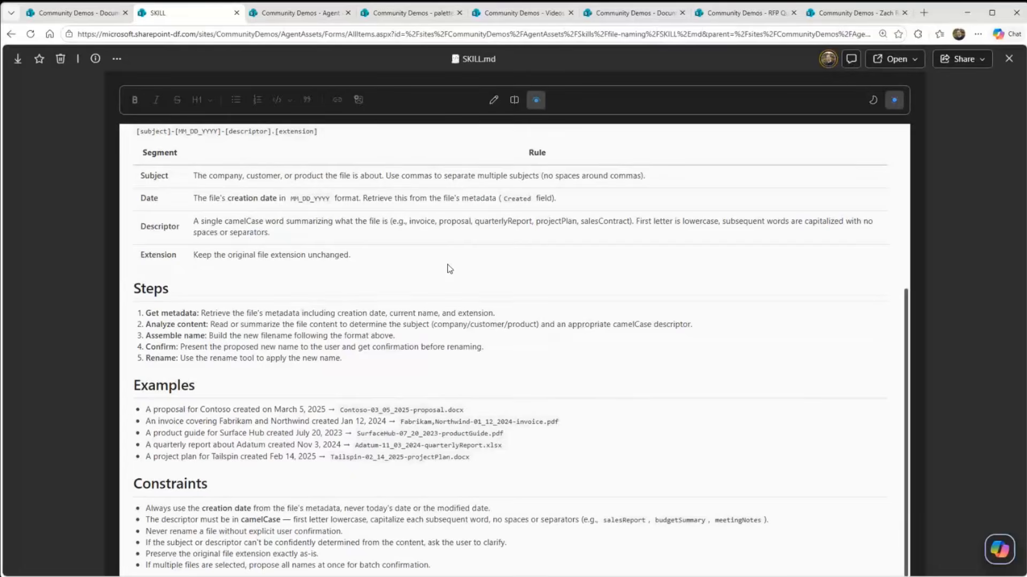
{"action": "scroll", "coordinate": [449, 269], "scroll_direction": "up", "scroll_amount": 4}
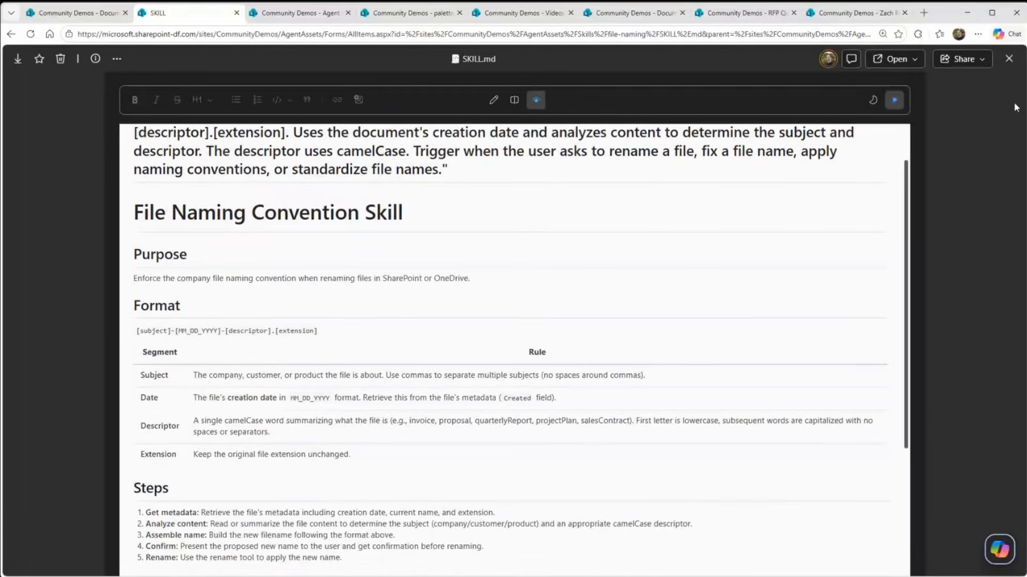
{"action": "left_click", "coordinate": [1009, 58]}
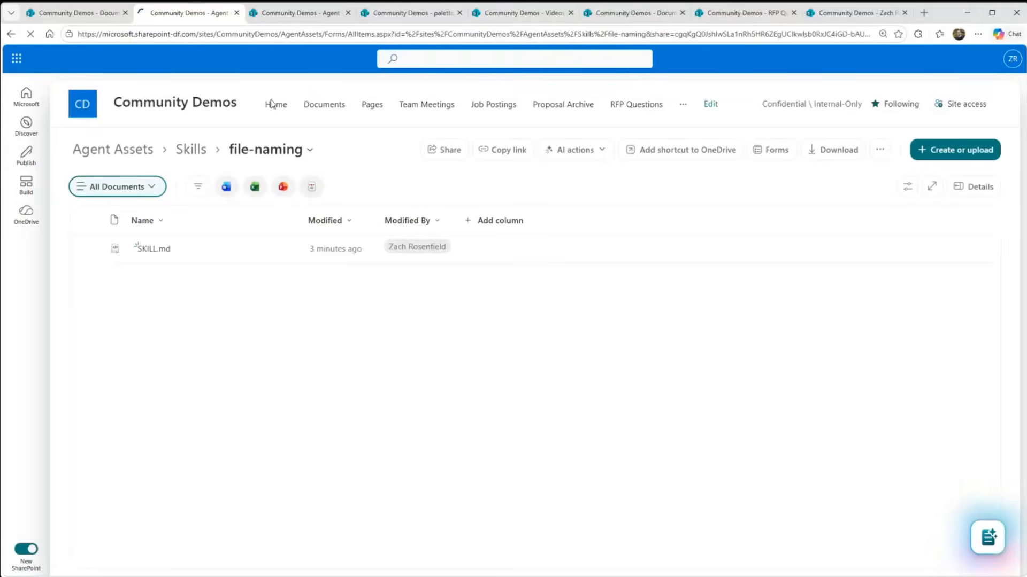
- Return to the Filenames folder's browser tab and widen the Name column enough to fit the full file names
{"action": "left_click", "coordinate": [67, 15]}
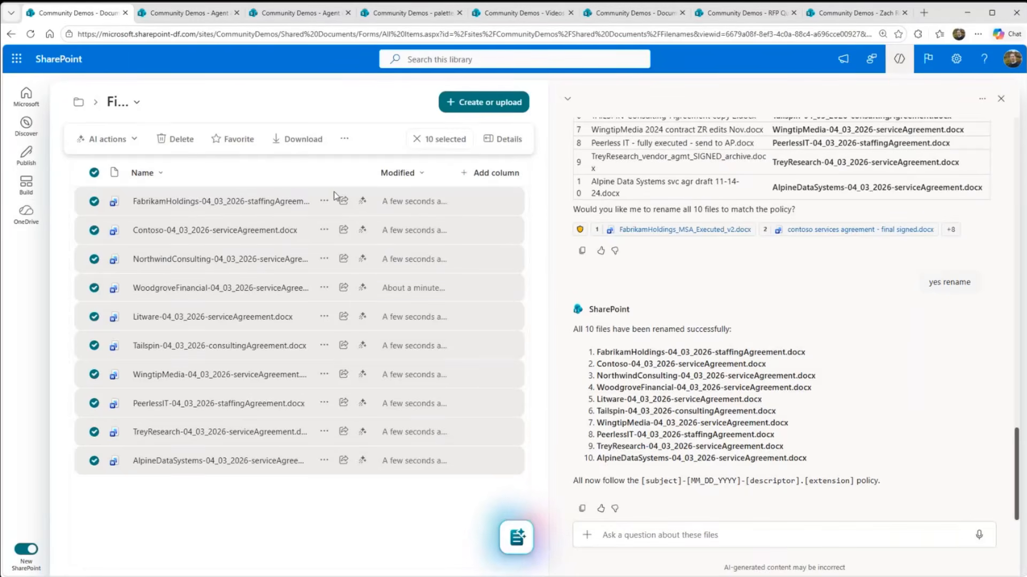
{"action": "left_click_drag", "start_coordinate": [371, 171], "coordinate": [430, 172]}
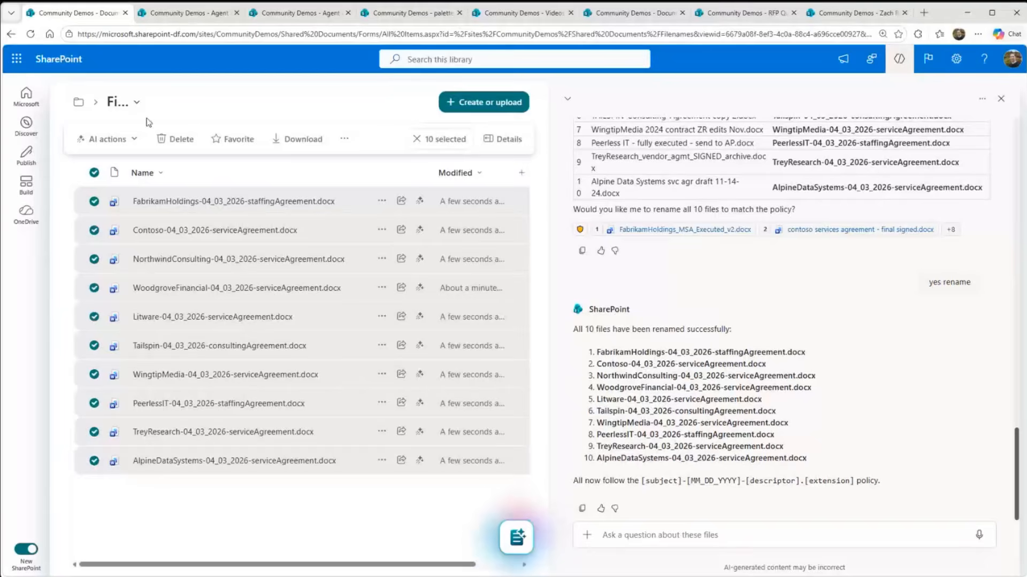
- Open the Videos folder in the Documents library, fit its Name column to the content and widen the file list area
{"action": "left_click", "coordinate": [81, 104]}
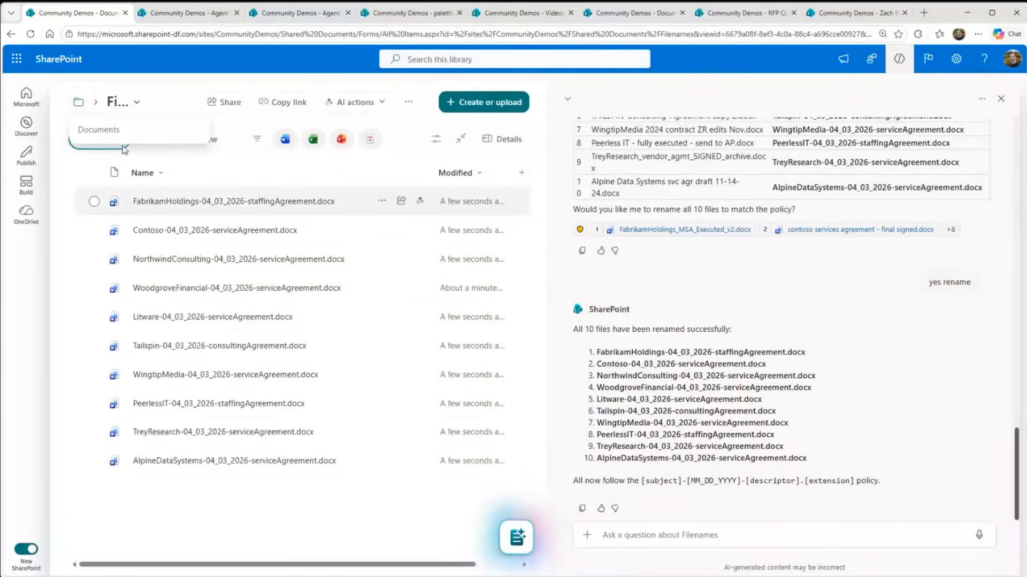
{"action": "left_click", "coordinate": [100, 131]}
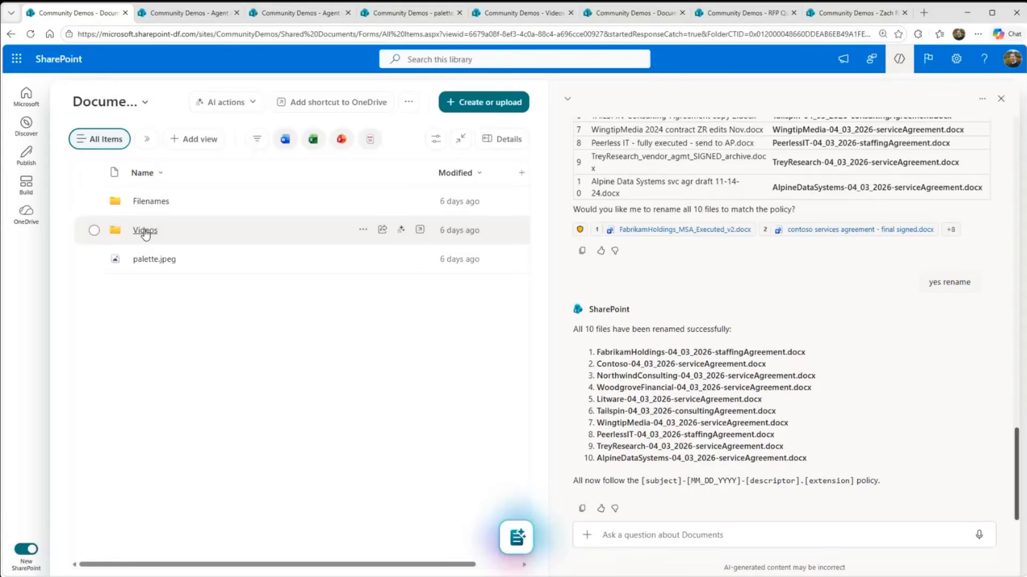
{"action": "left_click", "coordinate": [145, 230]}
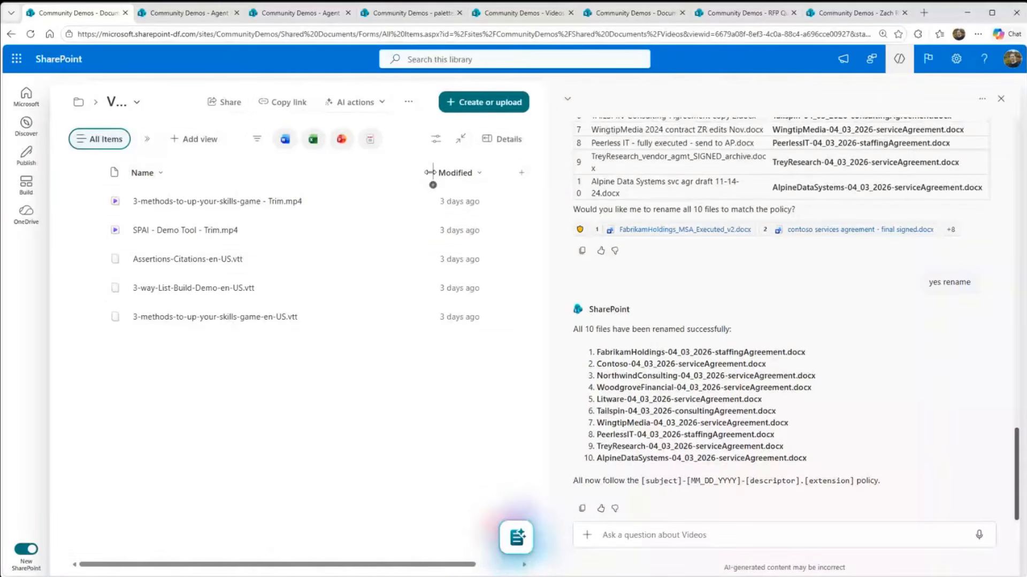
{"action": "double_click", "coordinate": [433, 173]}
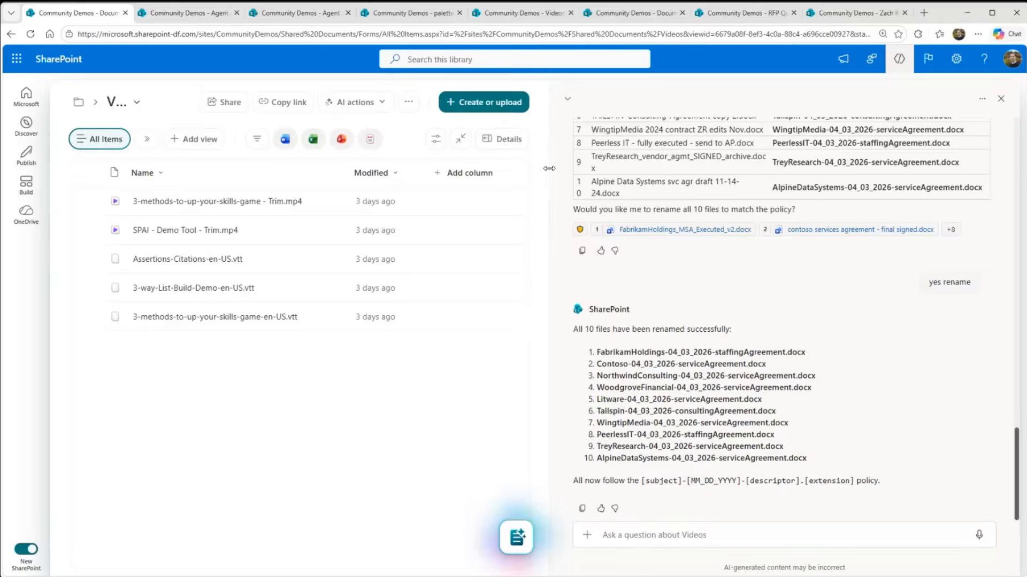
{"action": "left_click_drag", "start_coordinate": [549, 169], "coordinate": [590, 168]}
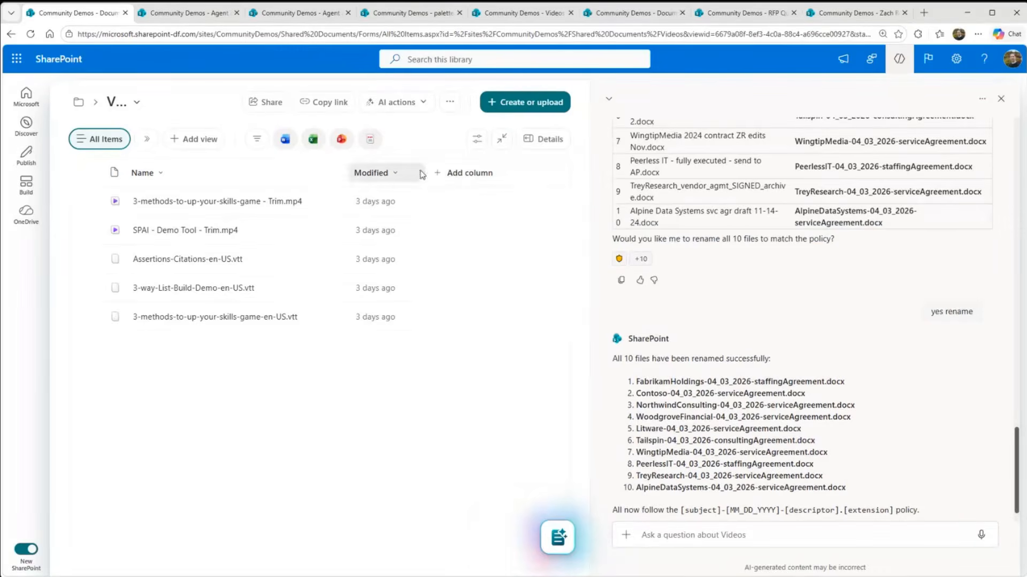
- Start a new Quick steps column in the Videos folder and name it Action
{"action": "left_click", "coordinate": [454, 176]}
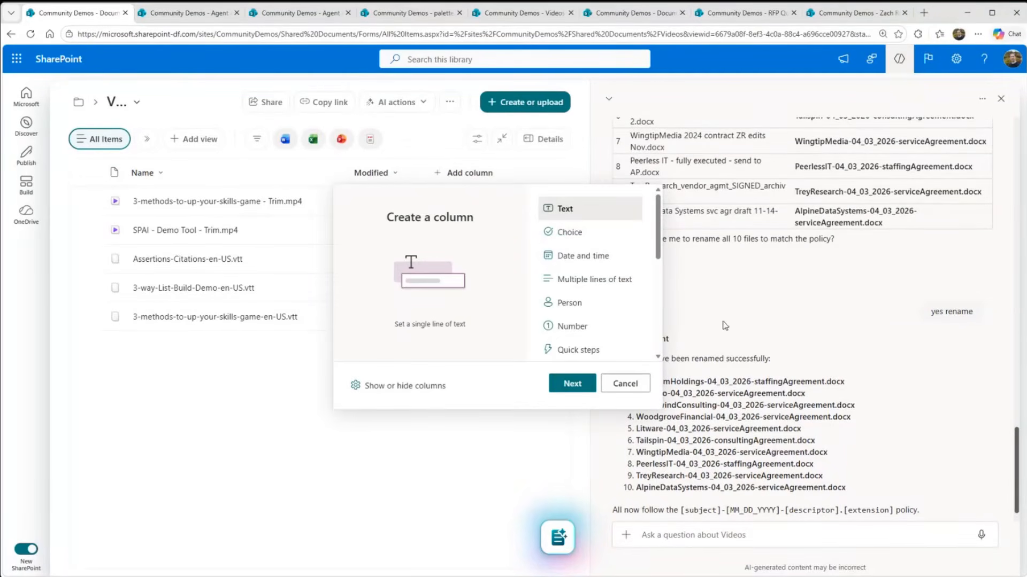
{"action": "left_click", "coordinate": [579, 351]}
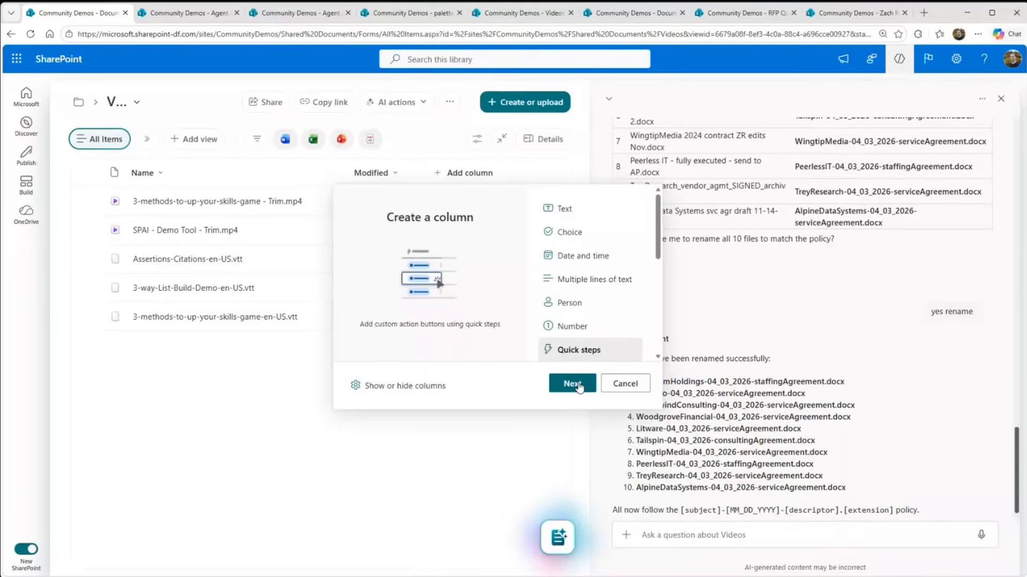
{"action": "left_click", "coordinate": [578, 385]}
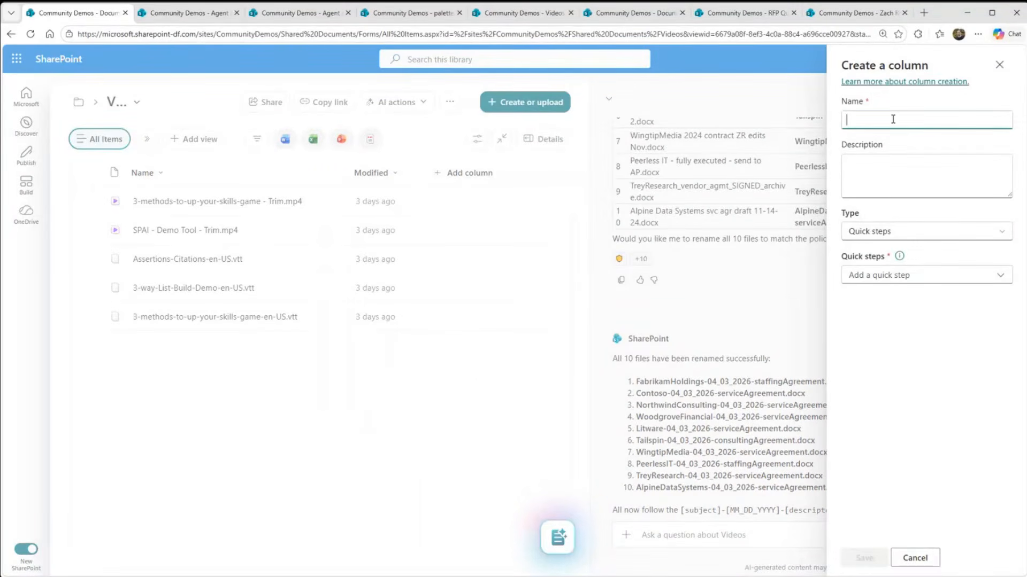
{"action": "type", "text": "Action"}
- Define an ask SharePoint quick step named "Youtube Description" with the prompt "Generate a Youtube Description of this file" and submit it
{"action": "left_click", "coordinate": [890, 275]}
{"action": "left_click", "coordinate": [929, 299]}
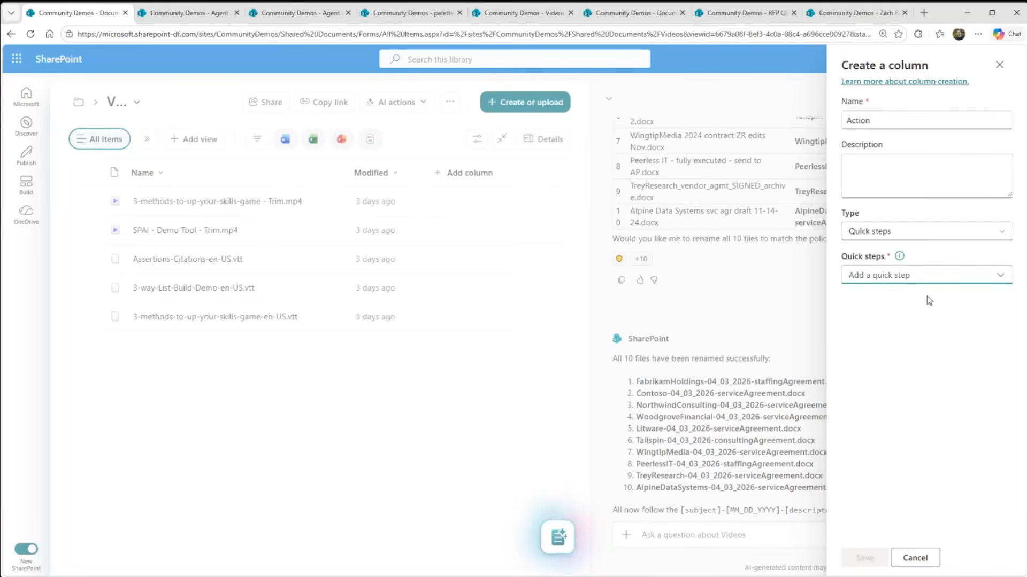
{"action": "left_click", "coordinate": [287, 366]}
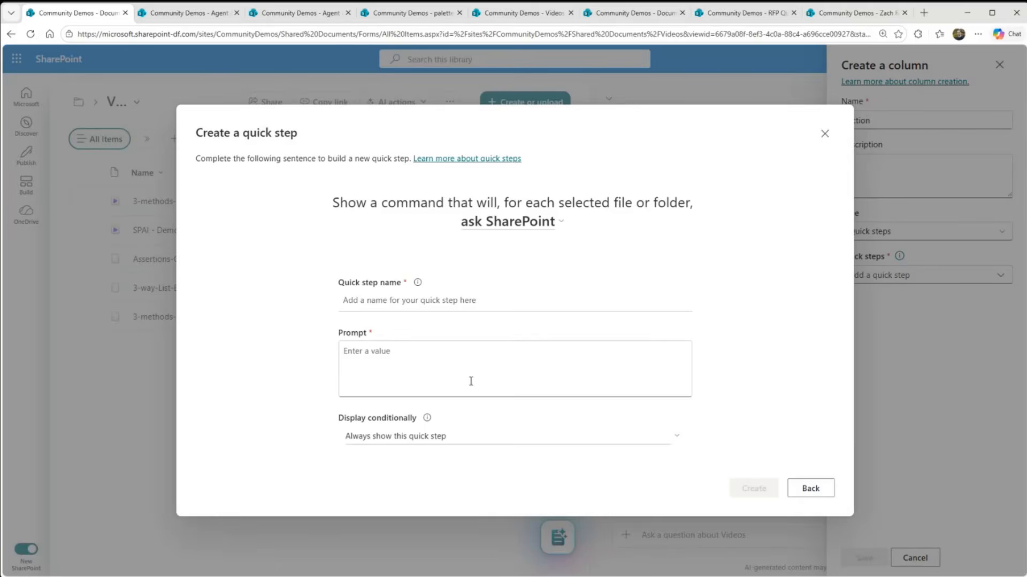
{"action": "left_click", "coordinate": [400, 304]}
{"action": "type", "text": "Youtube D"}
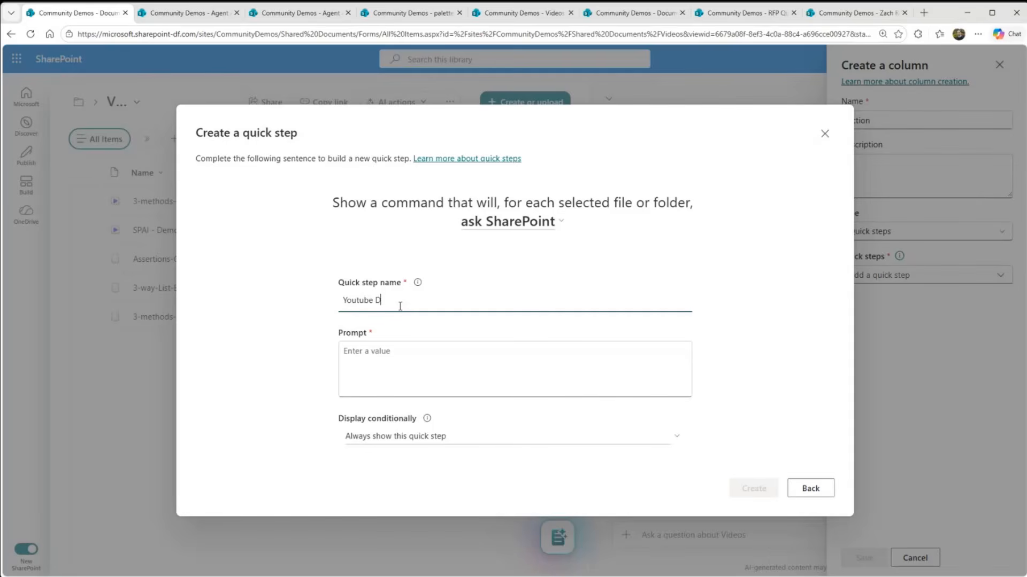
{"action": "type", "text": "escription"}
{"action": "left_click", "coordinate": [347, 350]}
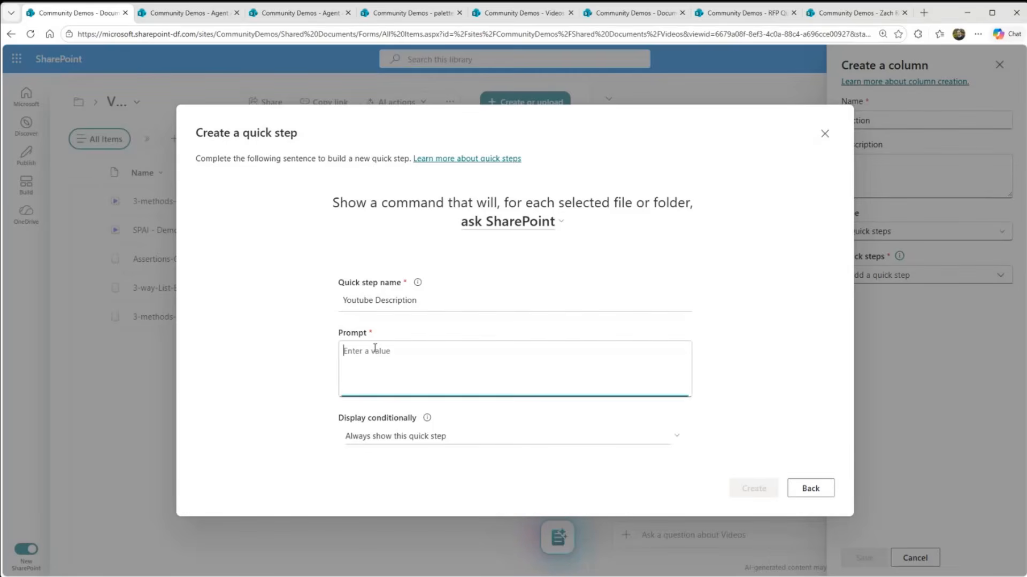
{"action": "type", "text": "Generate a Youtub"}
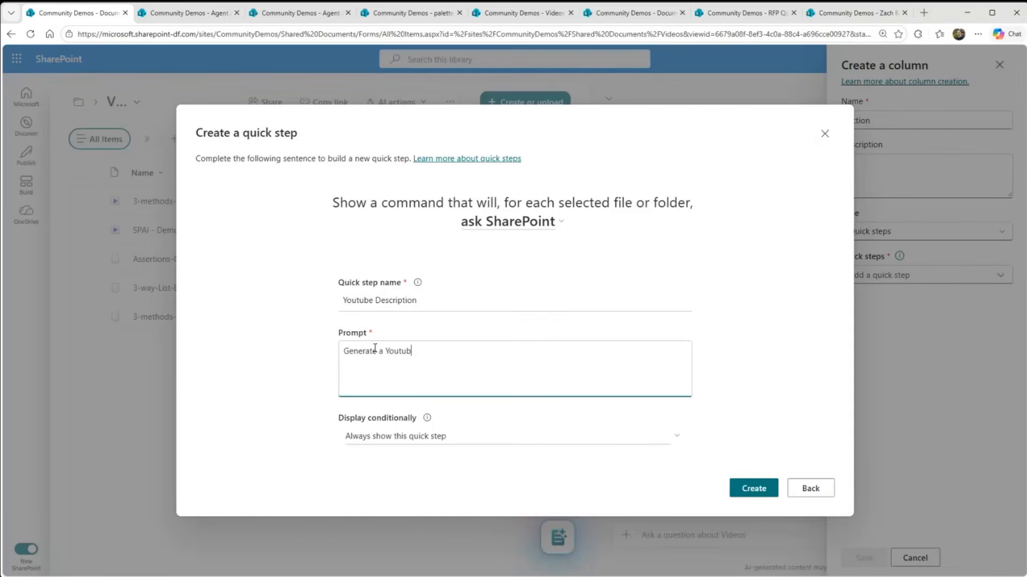
{"action": "type", "text": "e Description of this file"}
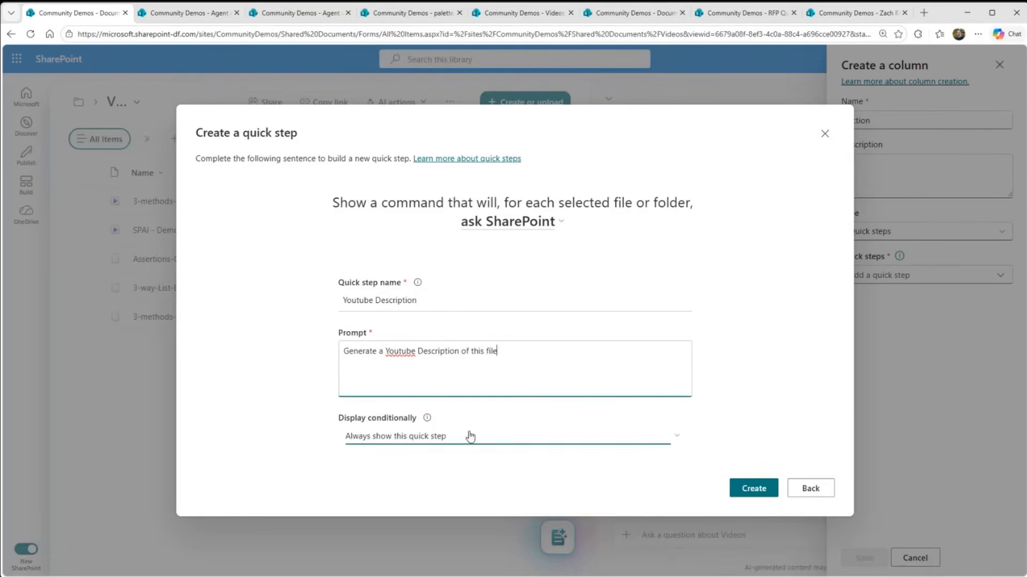
{"action": "left_click", "coordinate": [766, 490]}
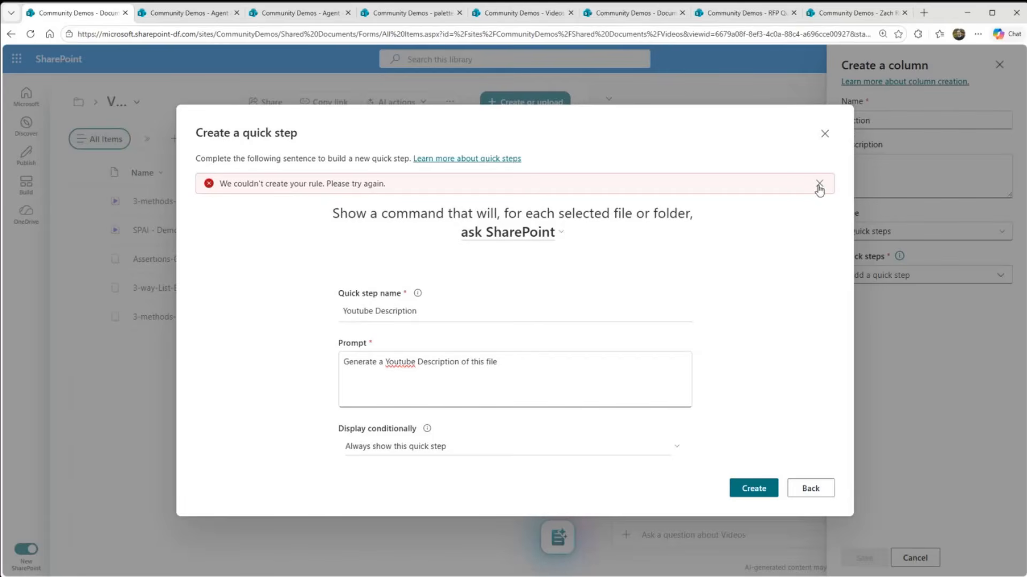
- Resubmit the Youtube Description quick step with "Always show this quick step" selected, and save the Action column
{"action": "left_click", "coordinate": [428, 317]}
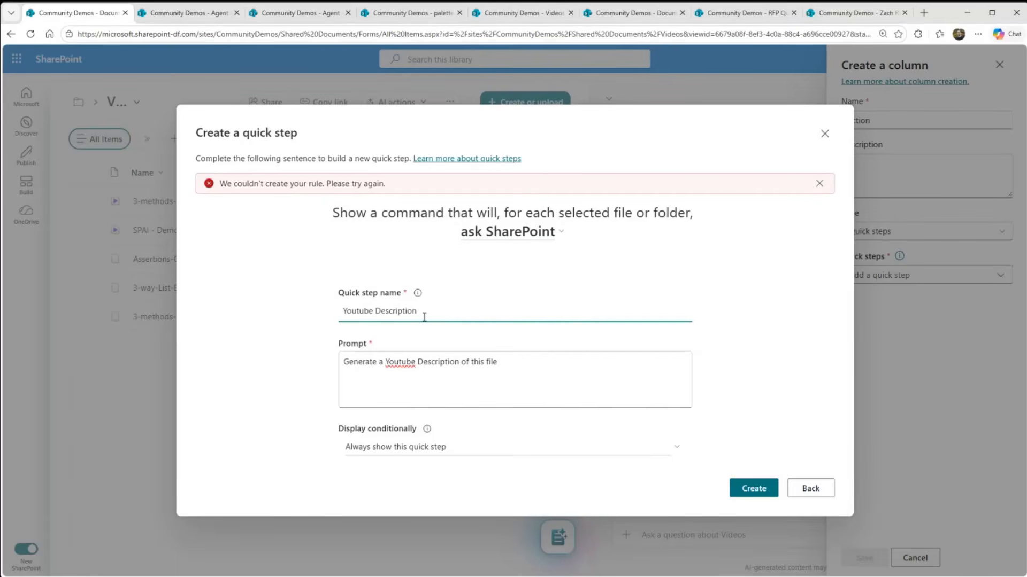
{"action": "left_click", "coordinate": [415, 362]}
{"action": "left_click", "coordinate": [560, 460]}
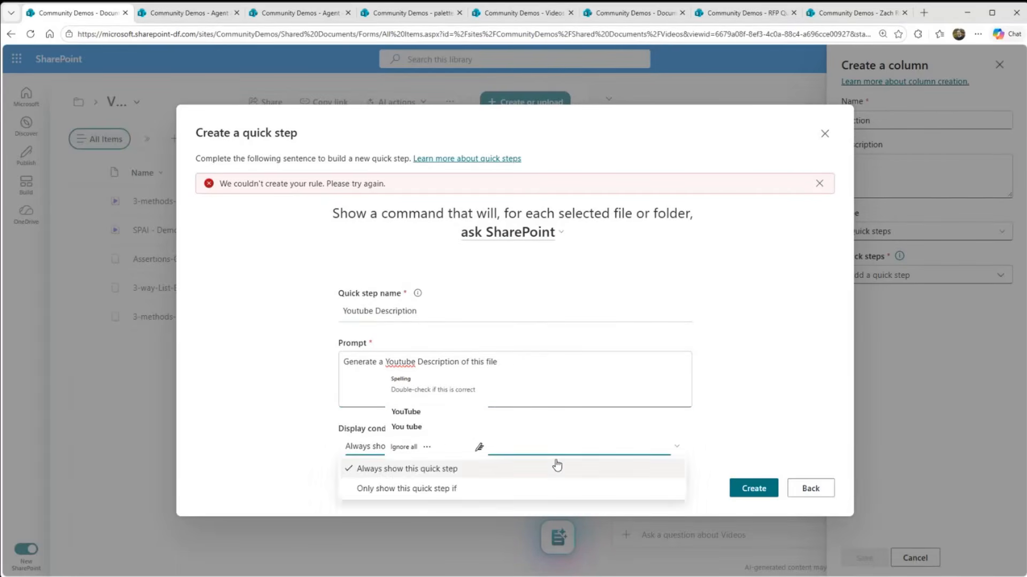
{"action": "left_click", "coordinate": [557, 466]}
{"action": "left_click", "coordinate": [762, 488]}
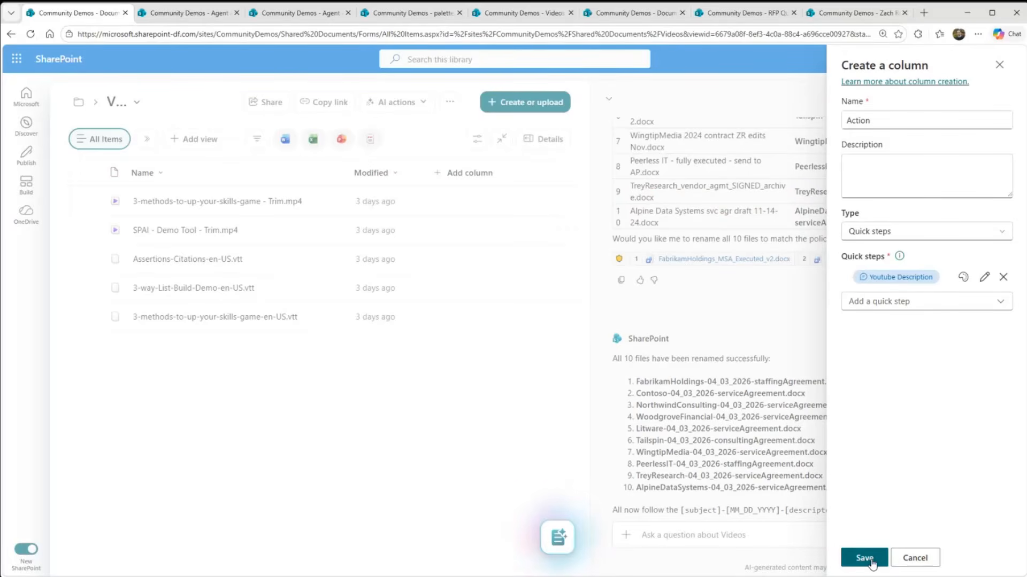
{"action": "left_click", "coordinate": [864, 558]}
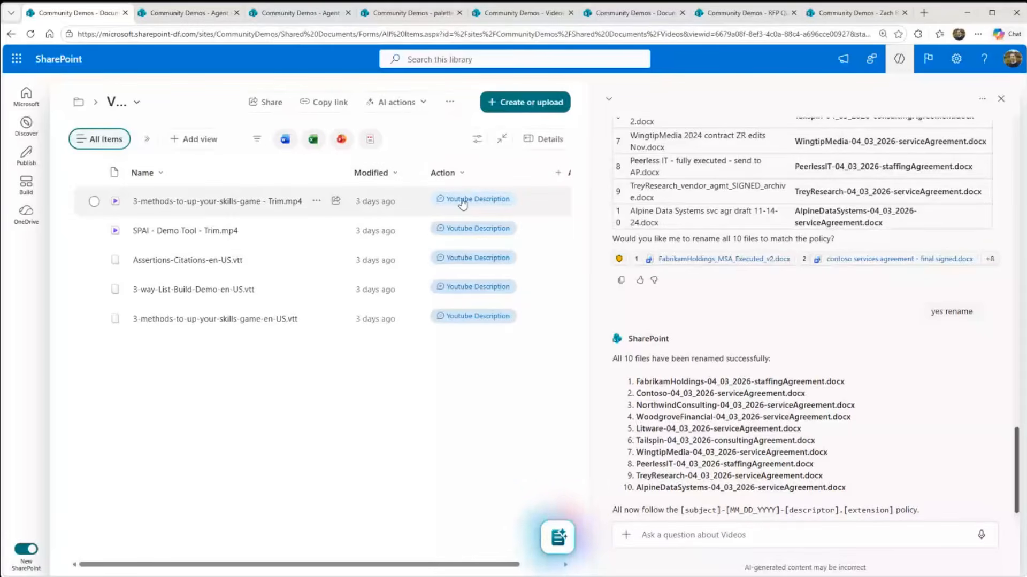
- In a fresh chat, run the Youtube Description quick step on Assertions-Citations-en-US.vtt and highlight the generated Timestamps paragraph
{"action": "left_click", "coordinate": [982, 98]}
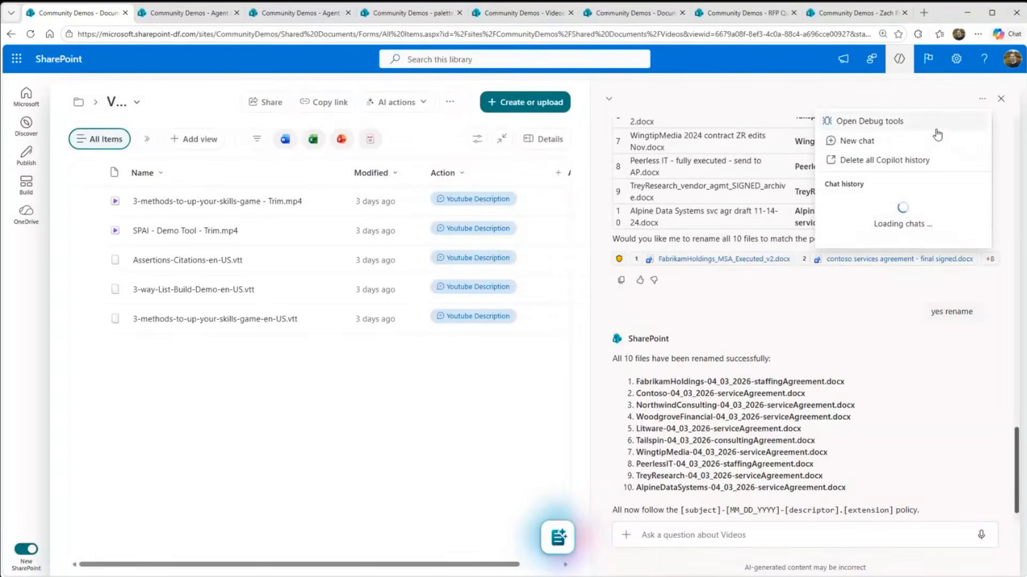
{"action": "left_click", "coordinate": [904, 143]}
{"action": "left_click", "coordinate": [1000, 98]}
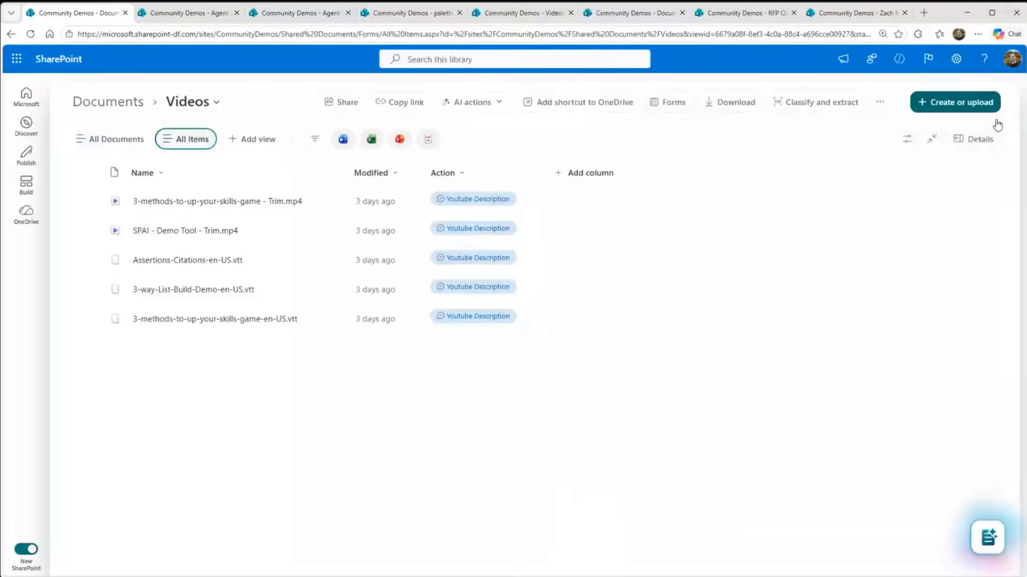
{"action": "left_click", "coordinate": [470, 261]}
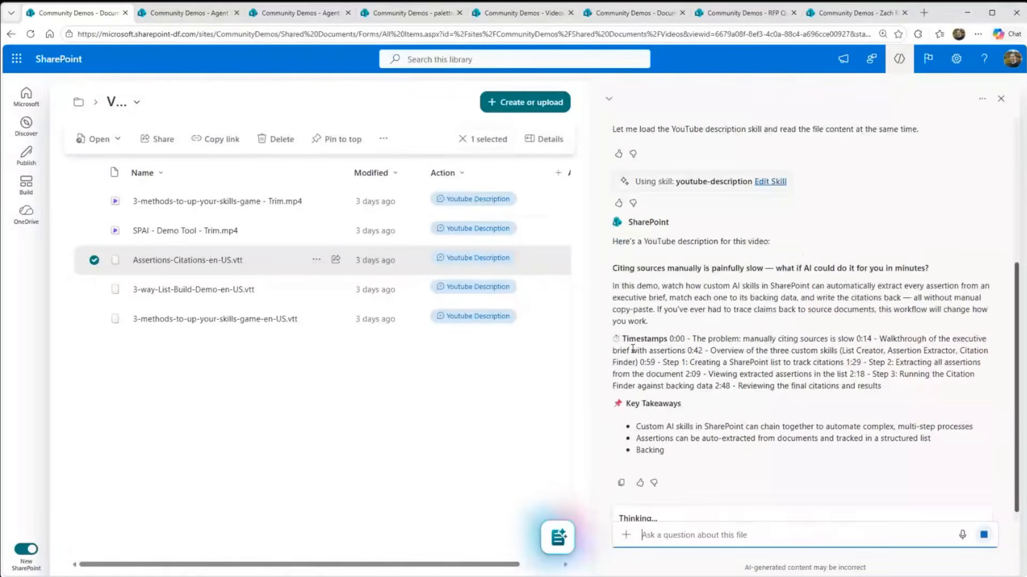
{"action": "triple_click", "coordinate": [624, 337]}
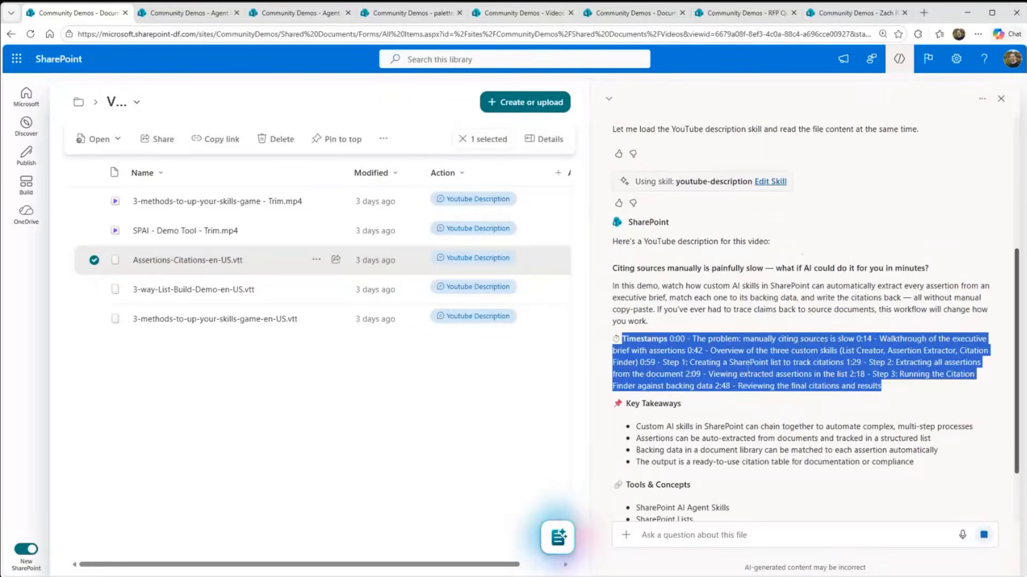
- Return to the root of the Documents library and start a new chat
{"action": "left_click", "coordinate": [79, 102]}
{"action": "left_click", "coordinate": [140, 136]}
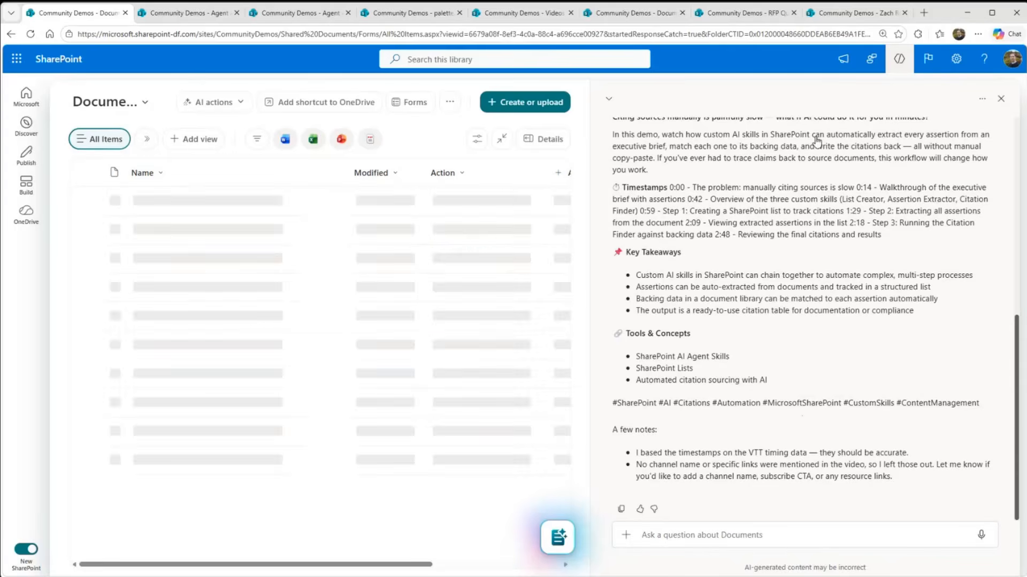
{"action": "left_click", "coordinate": [981, 98]}
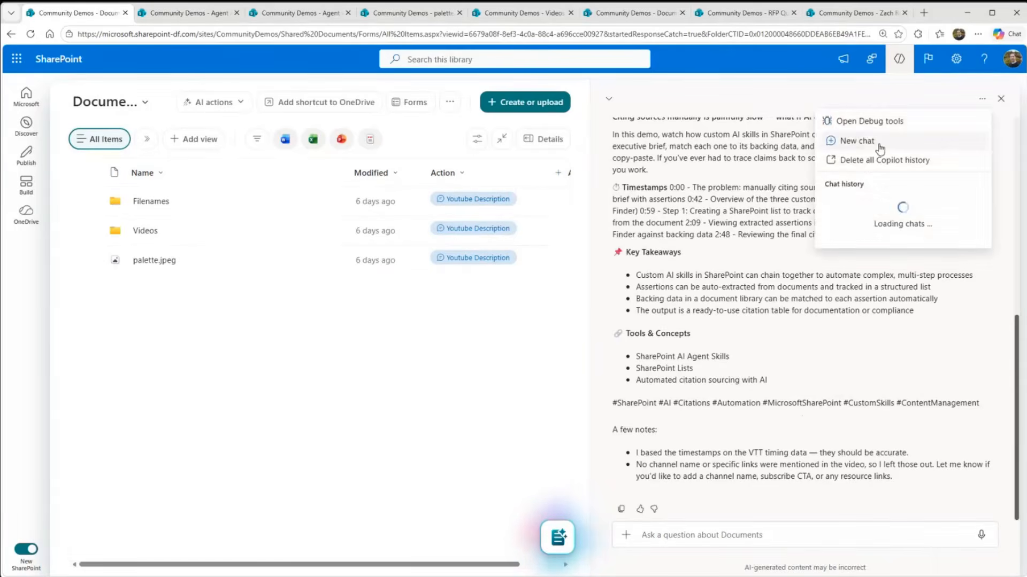
{"action": "left_click", "coordinate": [863, 140]}
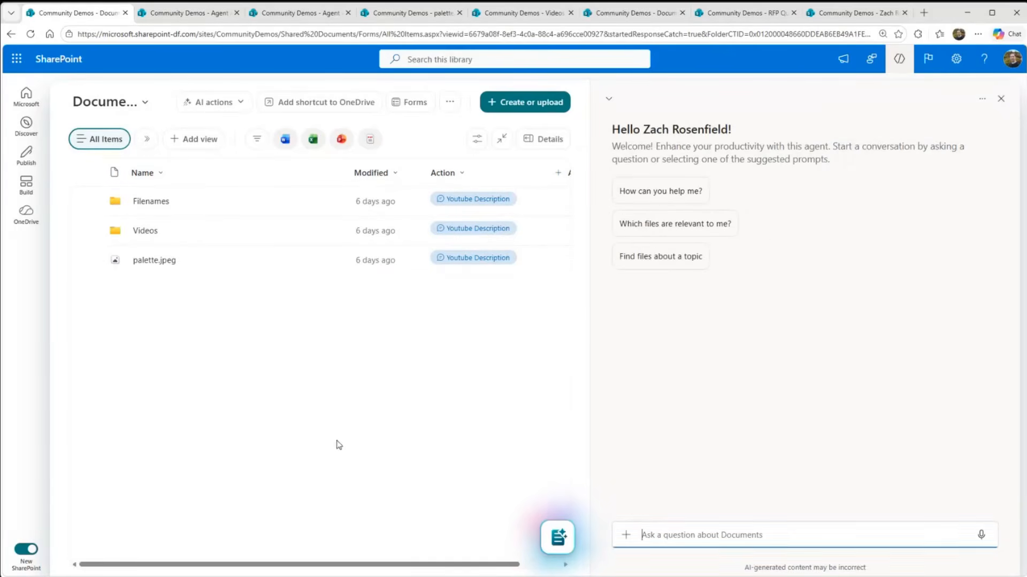
- Preview palette.jpeg, close the preview and leave the file selected in the Documents library
{"action": "left_click", "coordinate": [96, 262]}
{"action": "left_click", "coordinate": [153, 262]}
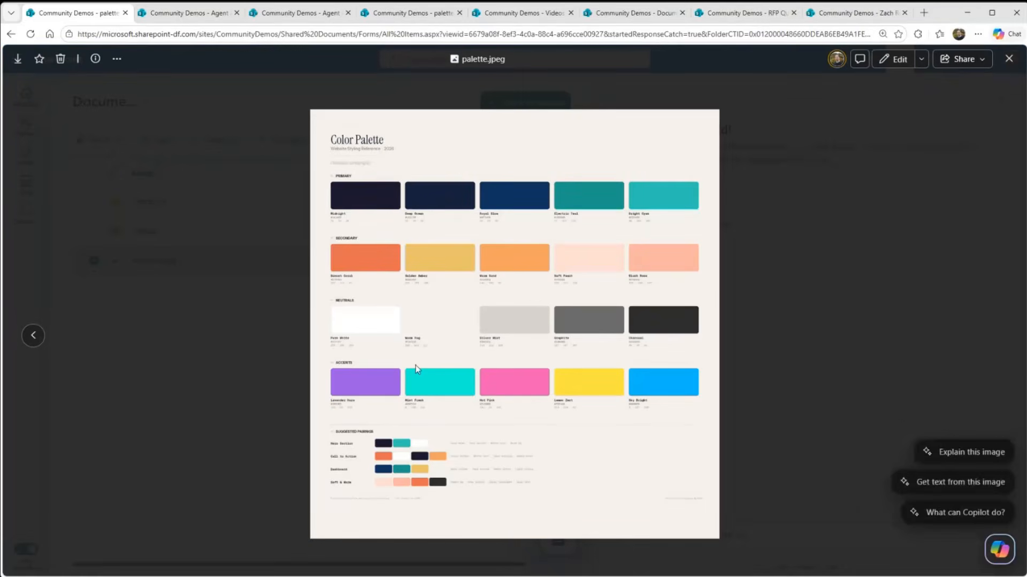
{"action": "left_click", "coordinate": [1008, 59]}
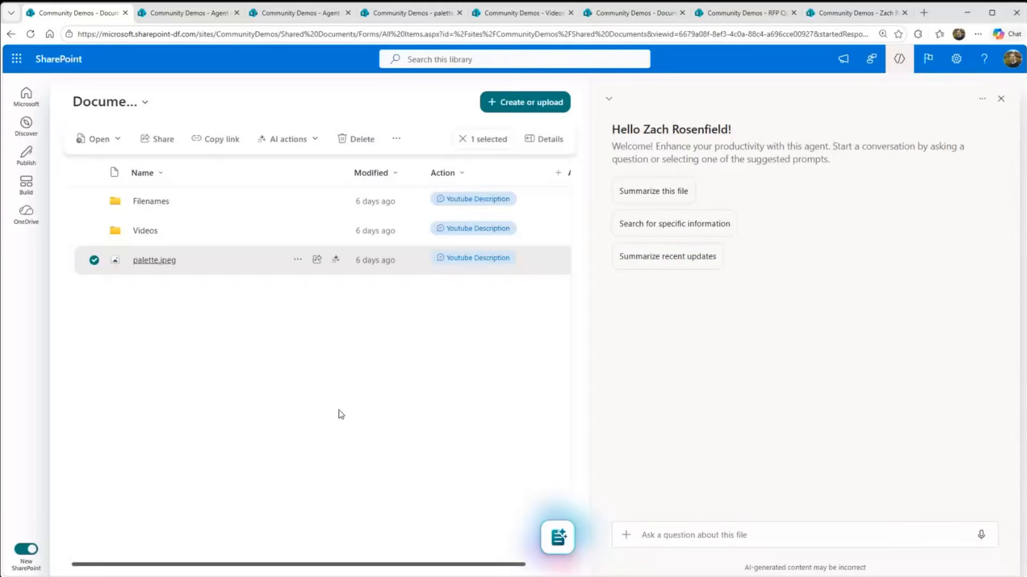
{"action": "left_click", "coordinate": [94, 260]}
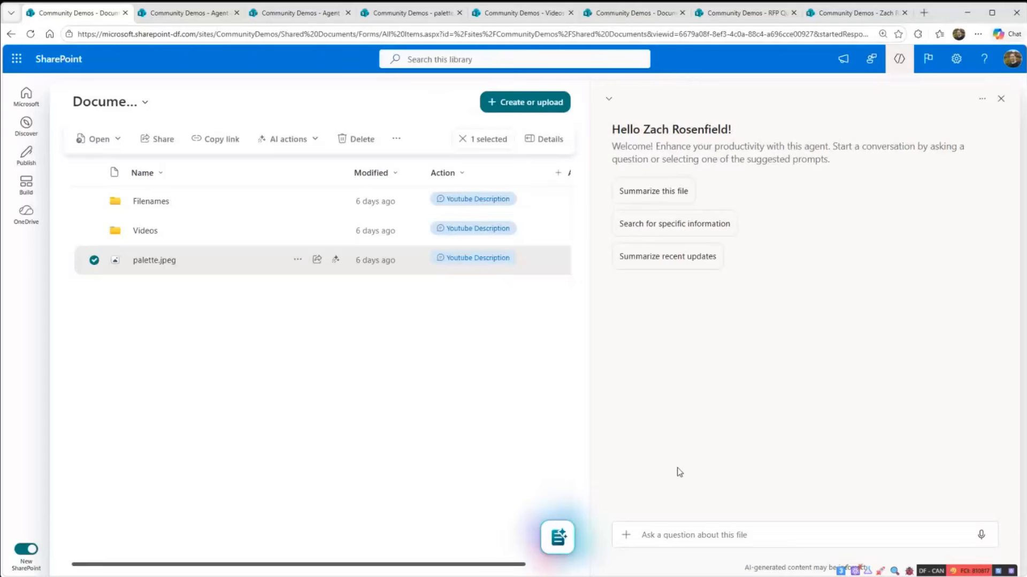
- Ask the chat about the selected palette.jpeg: "Read this color palette. Tell me about the color palette it recommends."
{"action": "left_click", "coordinate": [682, 535]}
{"action": "type", "text": "Review the files here to make sure they align to the company policy."}
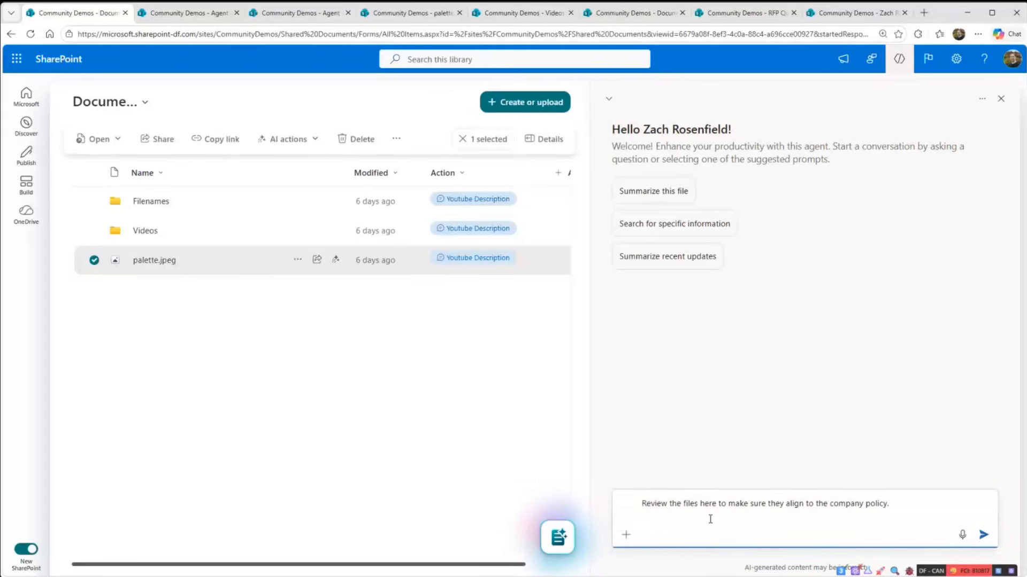
{"action": "key", "text": "Return"}
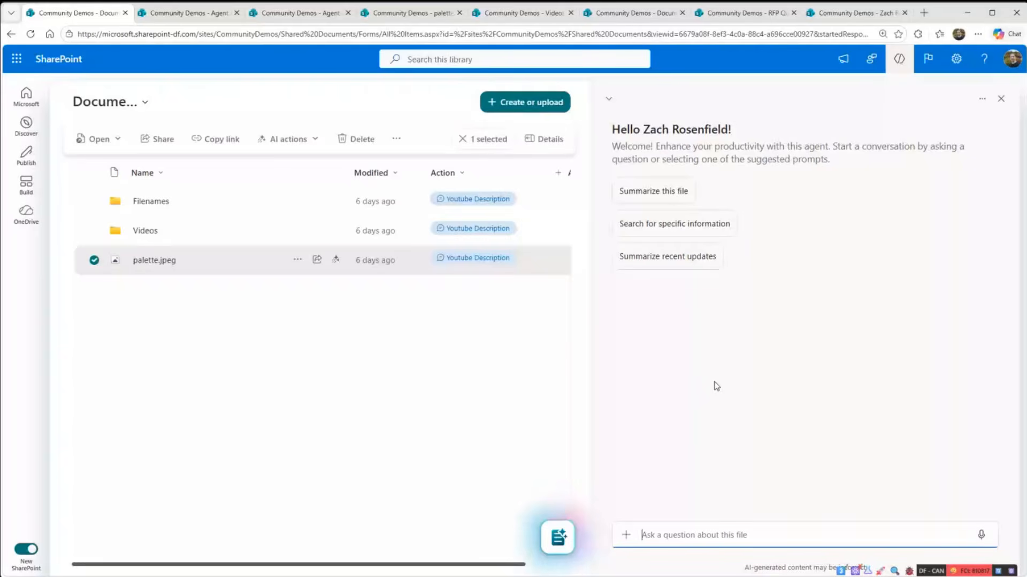
{"action": "type", "text": "Read this color palette. Tell me about the color palette it recommends."}
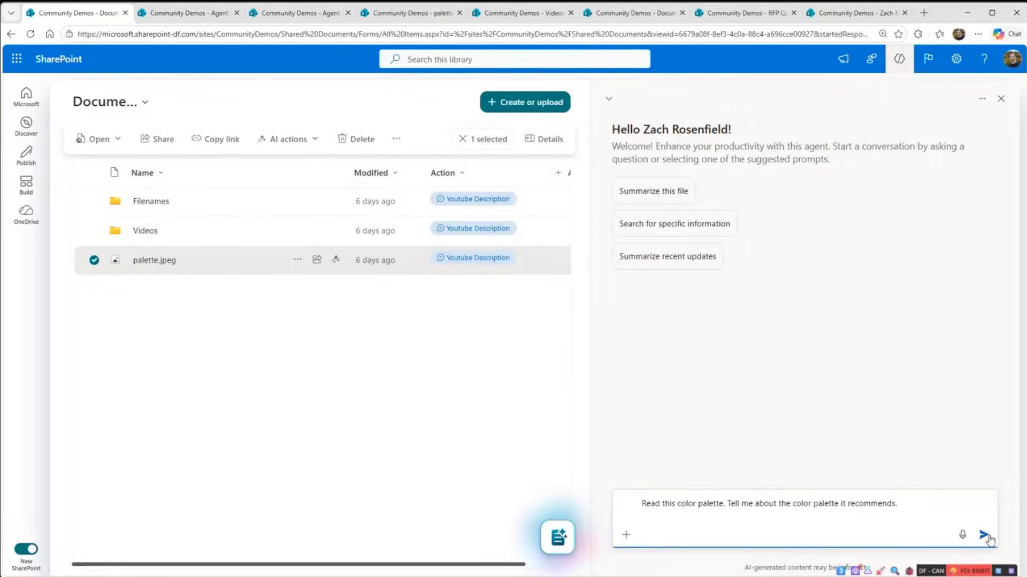
{"action": "key", "text": "Return"}
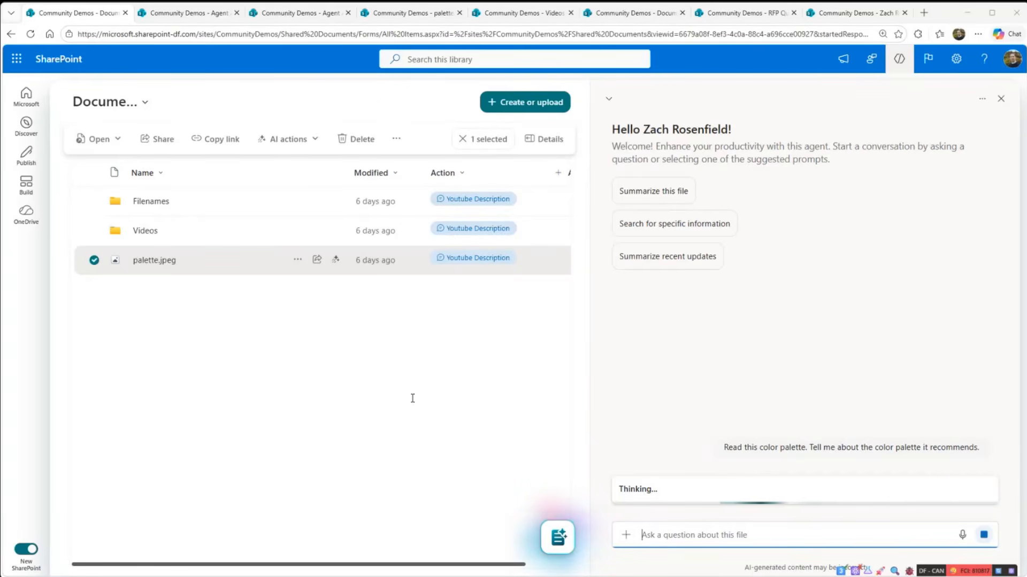
- Look through the palette answer and send the prompt "Create a skill that ensures anything we style uses this color palette."
{"action": "type", "text": "Create a skill that ensures anything we style uses this color palette."}
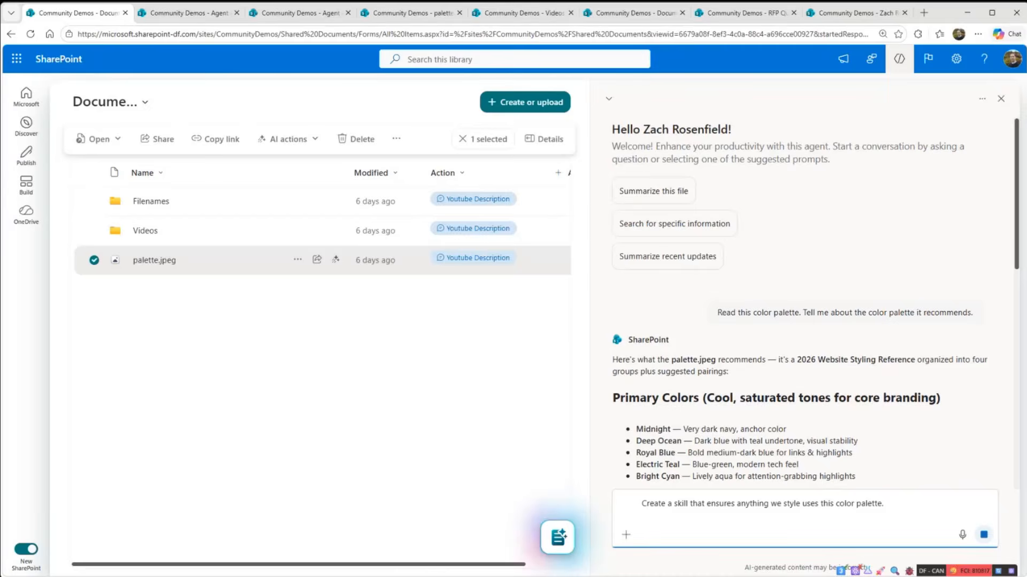
{"action": "scroll", "coordinate": [924, 339], "scroll_direction": "down", "scroll_amount": 10}
{"action": "scroll", "coordinate": [770, 374], "scroll_direction": "up", "scroll_amount": 6}
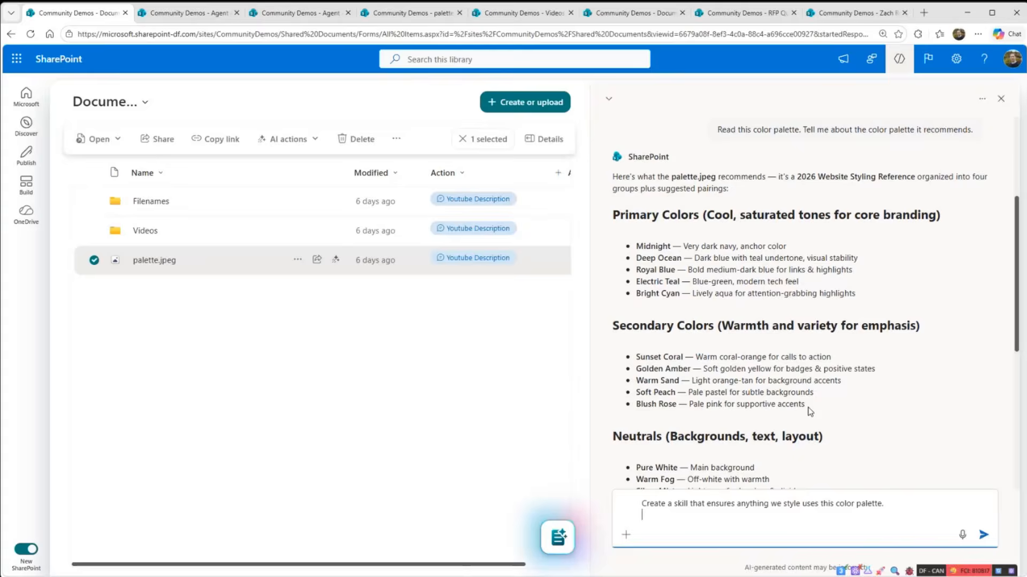
{"action": "left_click", "coordinate": [983, 535]}
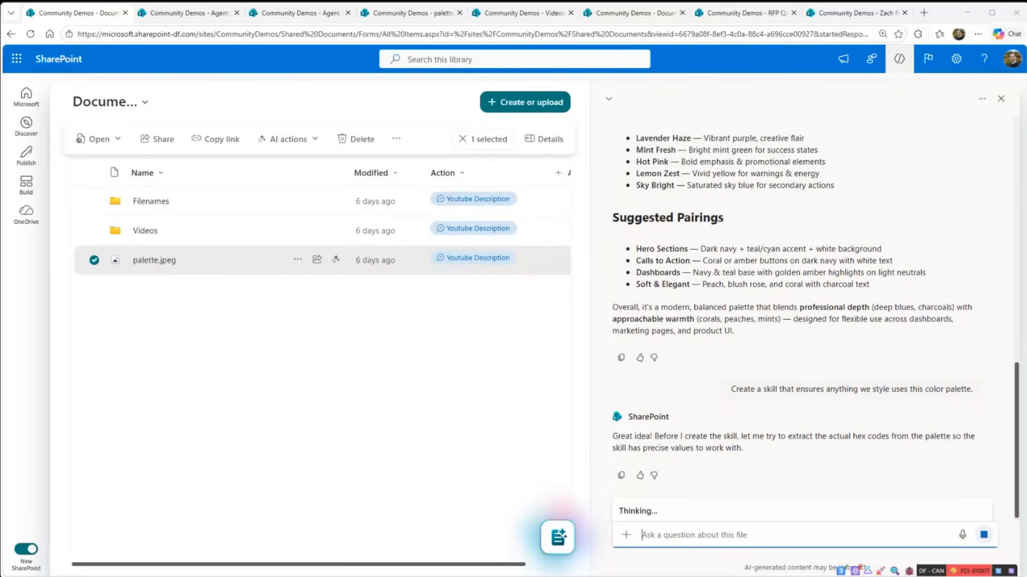
- Review the color groups and suggested pairings in the chat's palette summary while the skill proposal is generated
{"action": "left_click", "coordinate": [795, 332]}
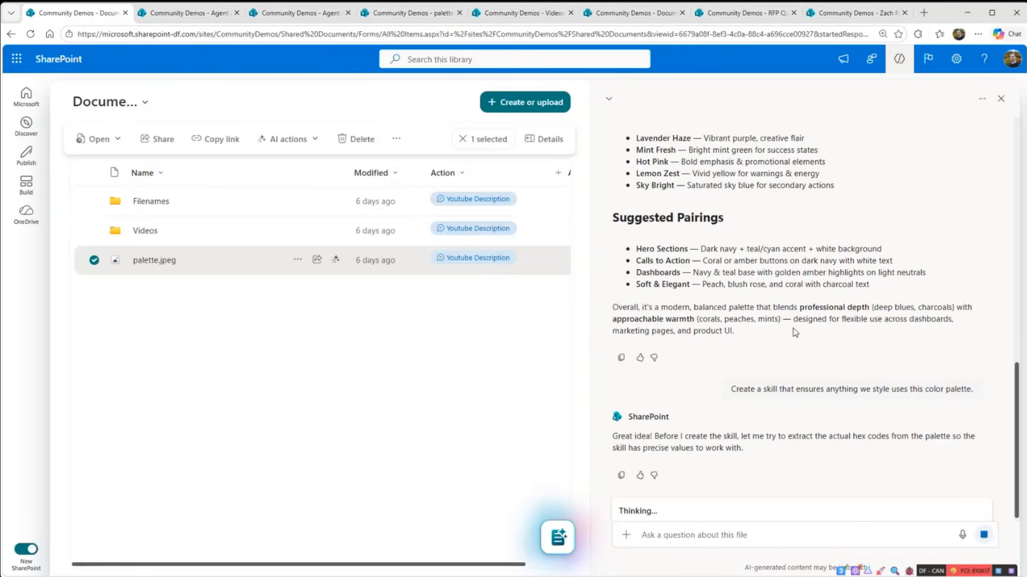
{"action": "scroll", "coordinate": [780, 291], "scroll_direction": "up", "scroll_amount": 5}
{"action": "scroll", "coordinate": [707, 234], "scroll_direction": "down", "scroll_amount": 5}
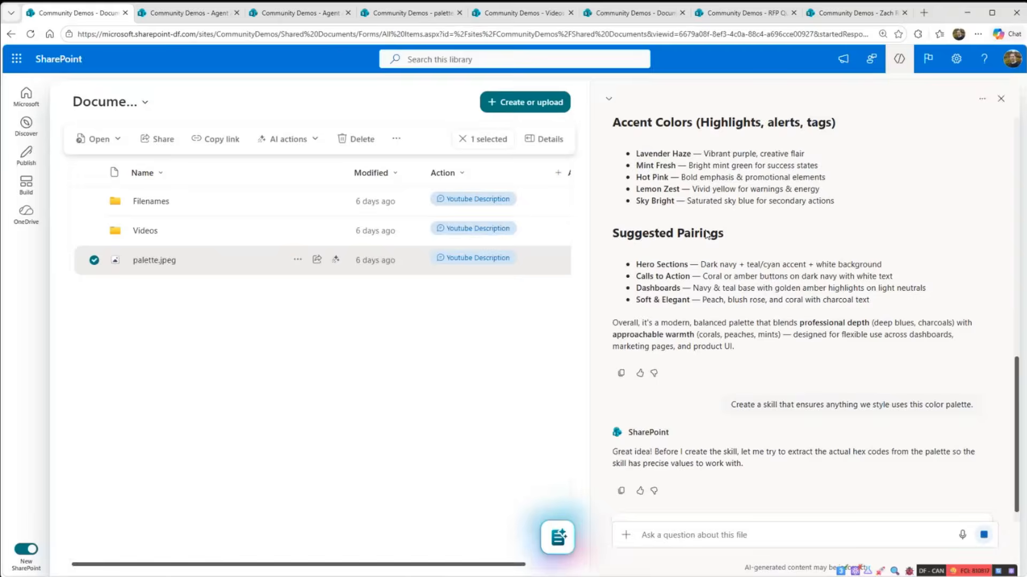
{"action": "scroll", "coordinate": [708, 239], "scroll_direction": "up", "scroll_amount": 2}
{"action": "scroll", "coordinate": [707, 241], "scroll_direction": "up", "scroll_amount": 4}
{"action": "triple_click", "coordinate": [1020, 258]}
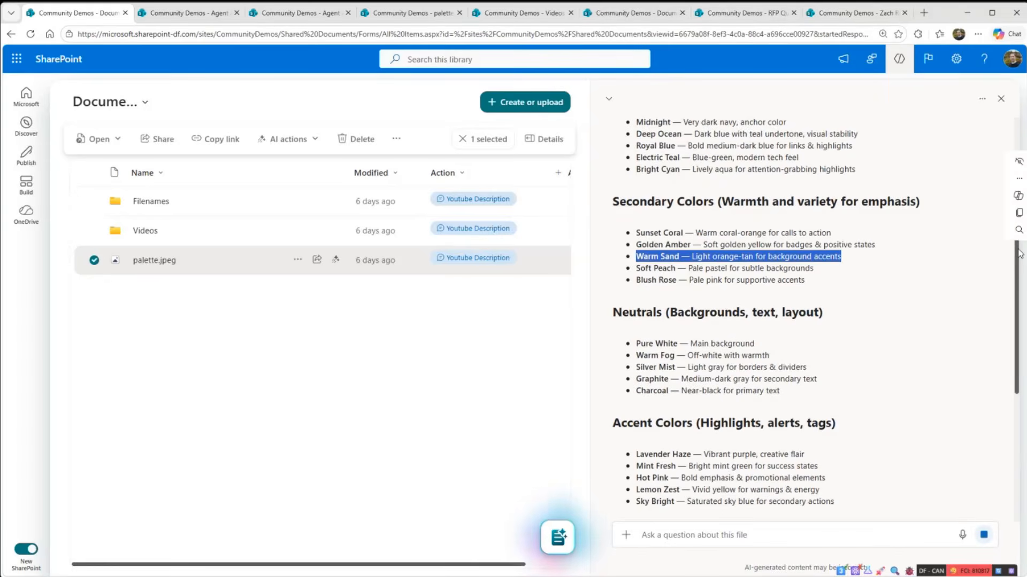
{"action": "left_click_drag", "start_coordinate": [1017, 269], "coordinate": [1017, 229]}
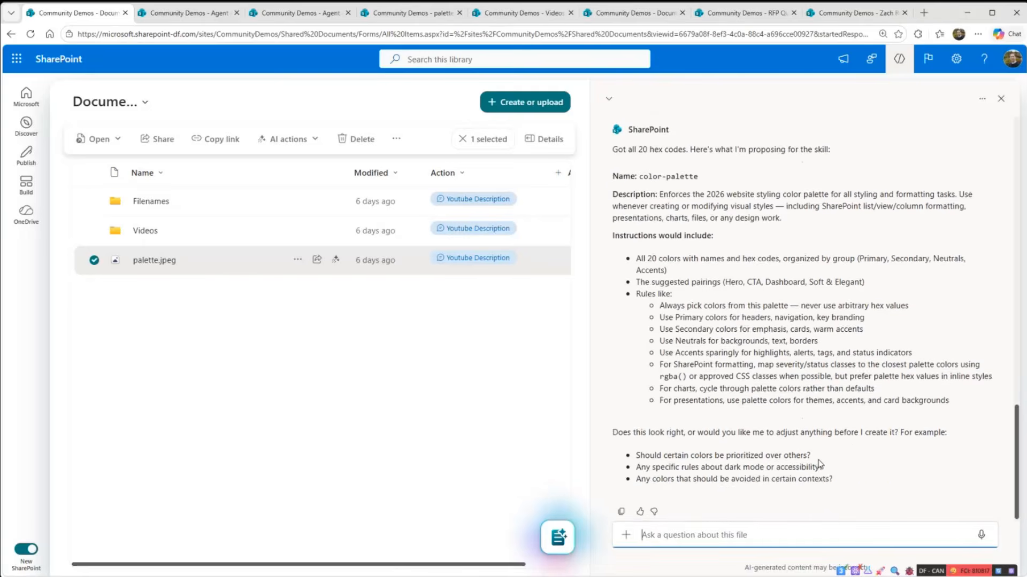
- Approve the proposed color-palette skill by replying "create it" in the chat
{"action": "left_click", "coordinate": [765, 534]}
{"action": "type", "text": "d"}
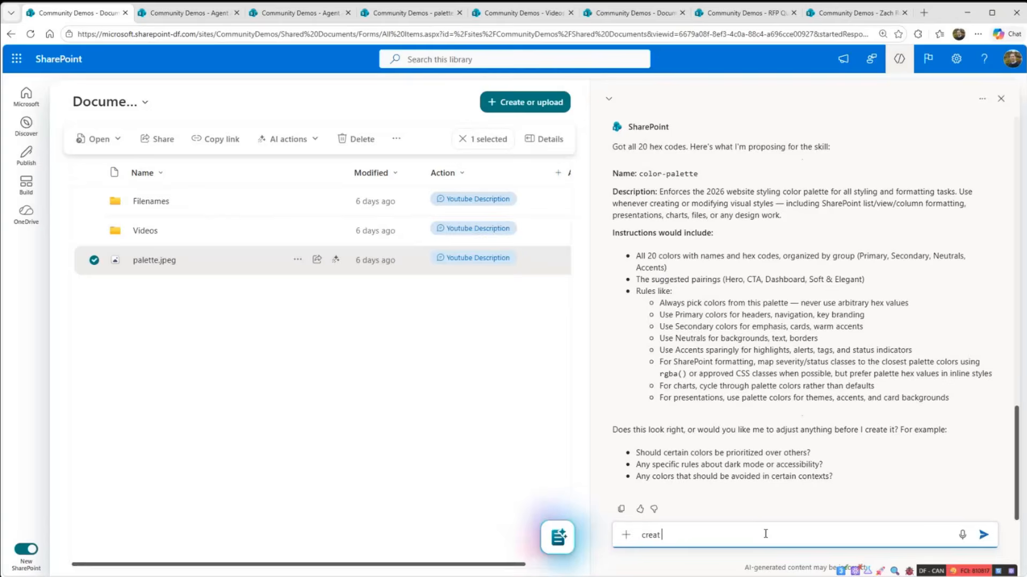
{"action": "type", "text": "reate it"}
{"action": "key", "text": "Return"}
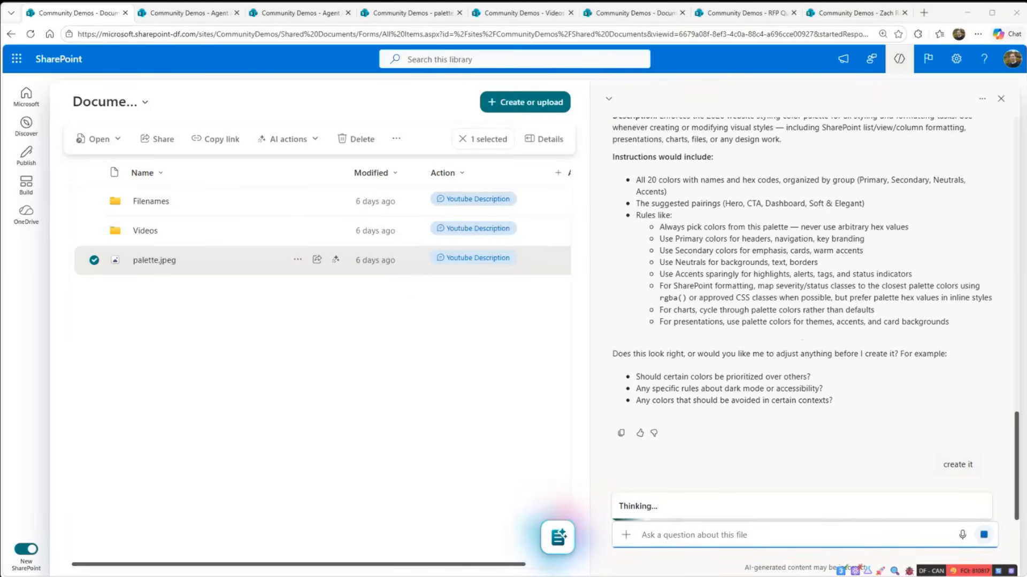
- Clear the palette.jpeg selection and collapse the expanded Documents library so the site header and navigation are shown
{"action": "left_click", "coordinate": [713, 324]}
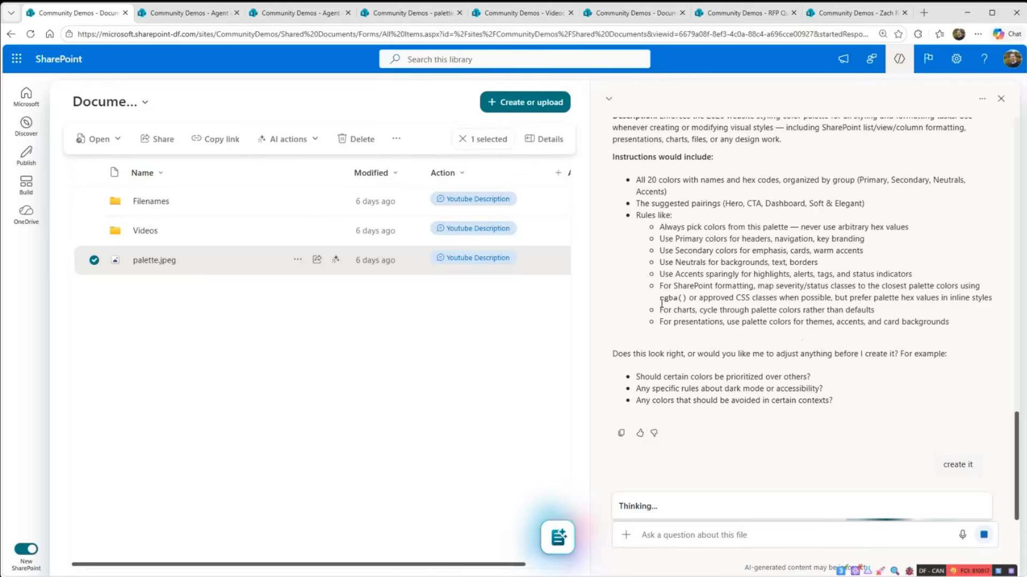
{"action": "left_click", "coordinate": [497, 141]}
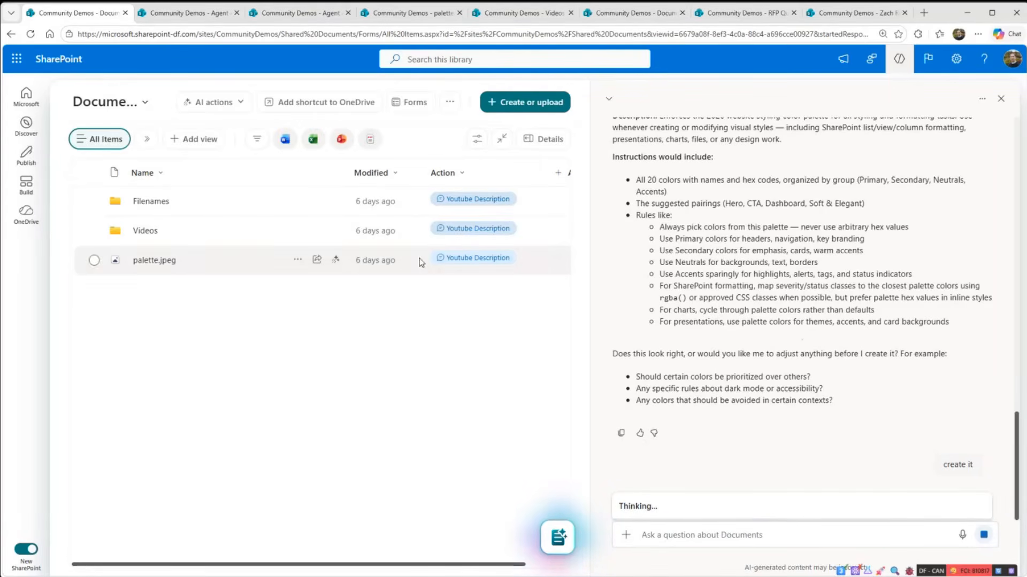
{"action": "left_click", "coordinate": [501, 139]}
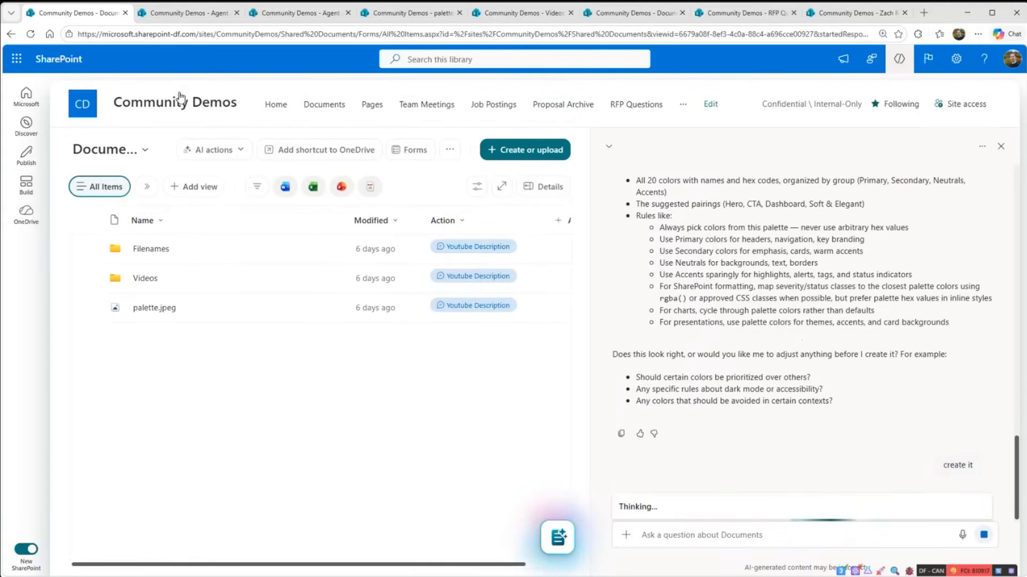
- Check the Skills folder in Agent Assets, and return to the Documents chat to look over the skill creation progress
{"action": "left_click", "coordinate": [195, 13]}
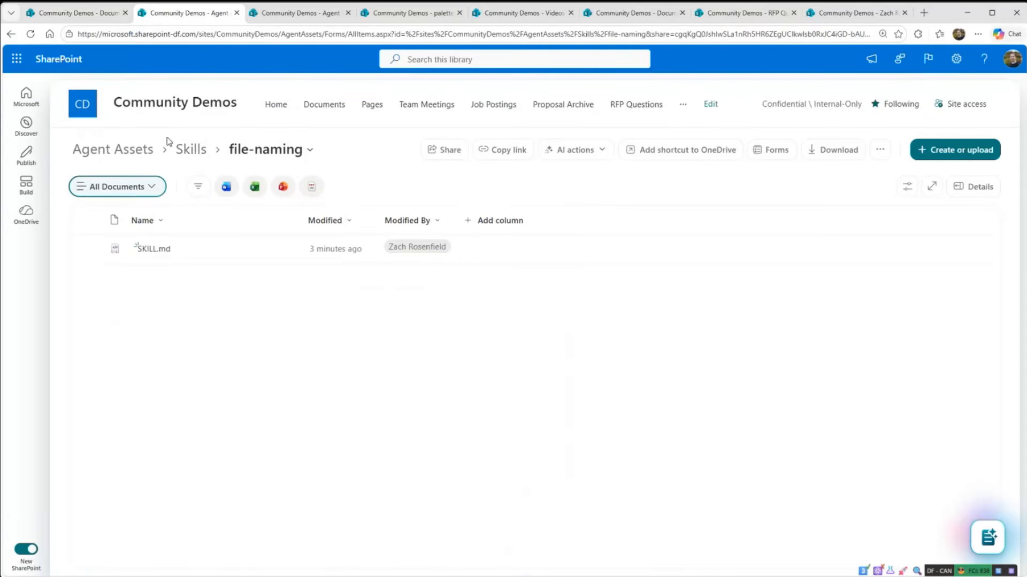
{"action": "left_click", "coordinate": [191, 150]}
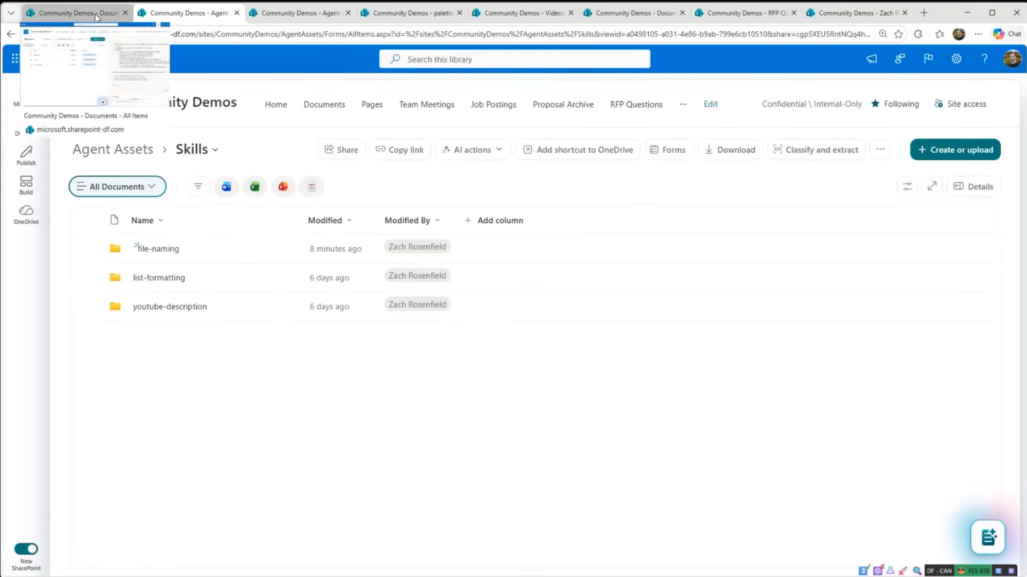
{"action": "left_click", "coordinate": [59, 13]}
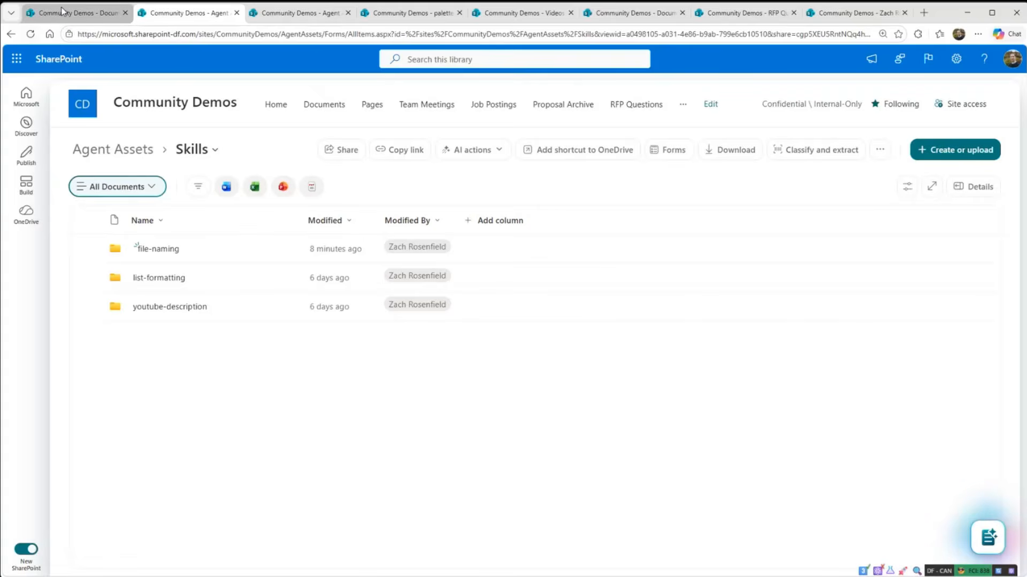
{"action": "scroll", "coordinate": [792, 306], "scroll_direction": "up", "scroll_amount": 2}
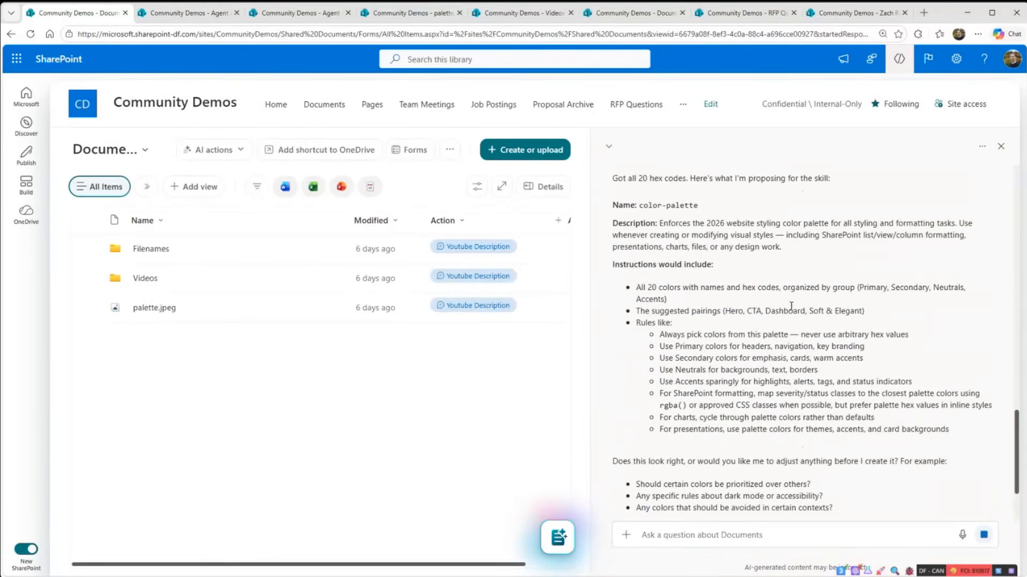
{"action": "scroll", "coordinate": [790, 306], "scroll_direction": "down", "scroll_amount": 2}
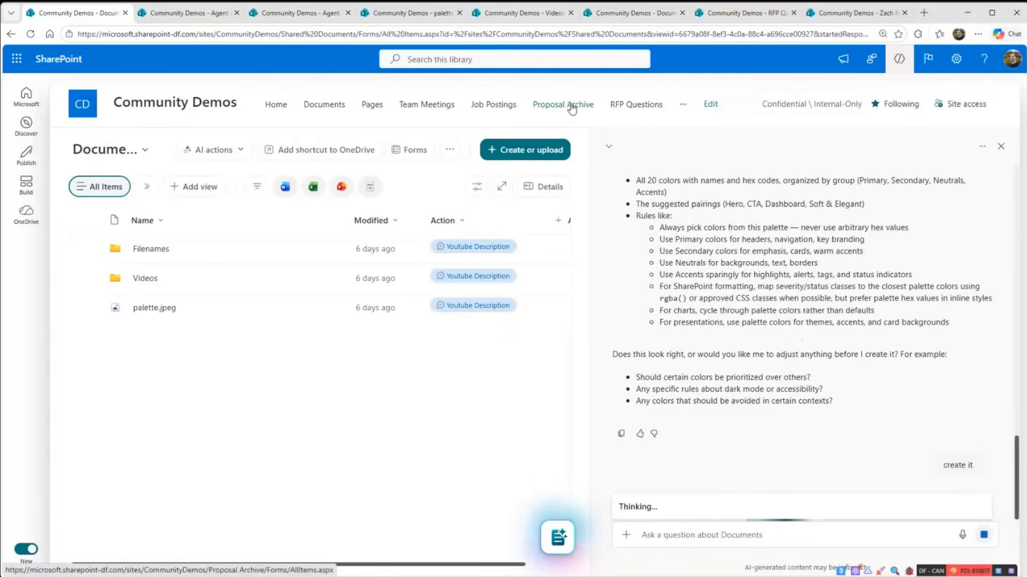
- Open the RFP Questions list in a new browser tab and look through its items
{"action": "right_click", "coordinate": [624, 104]}
{"action": "left_click", "coordinate": [653, 113]}
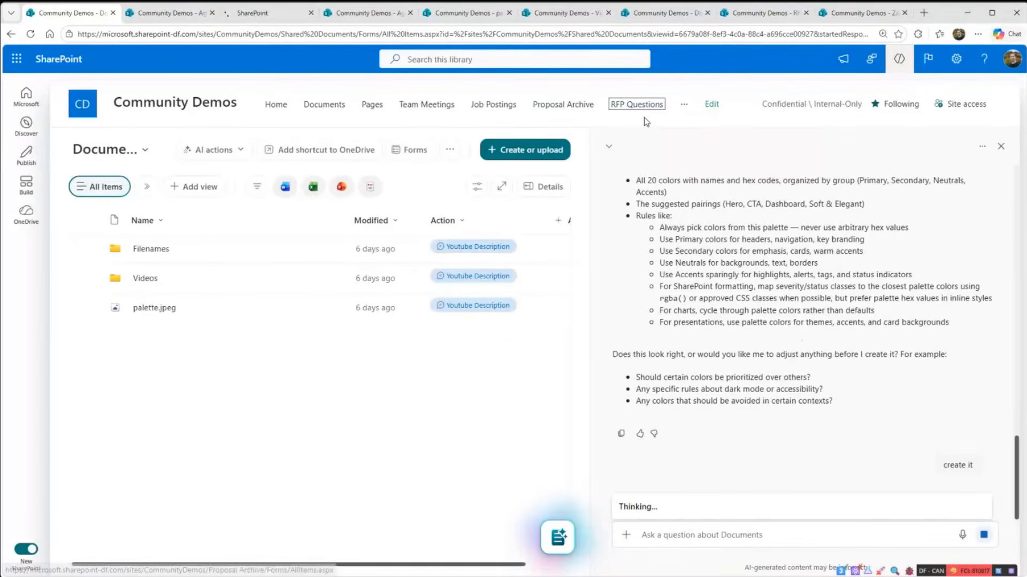
{"action": "left_click", "coordinate": [263, 16]}
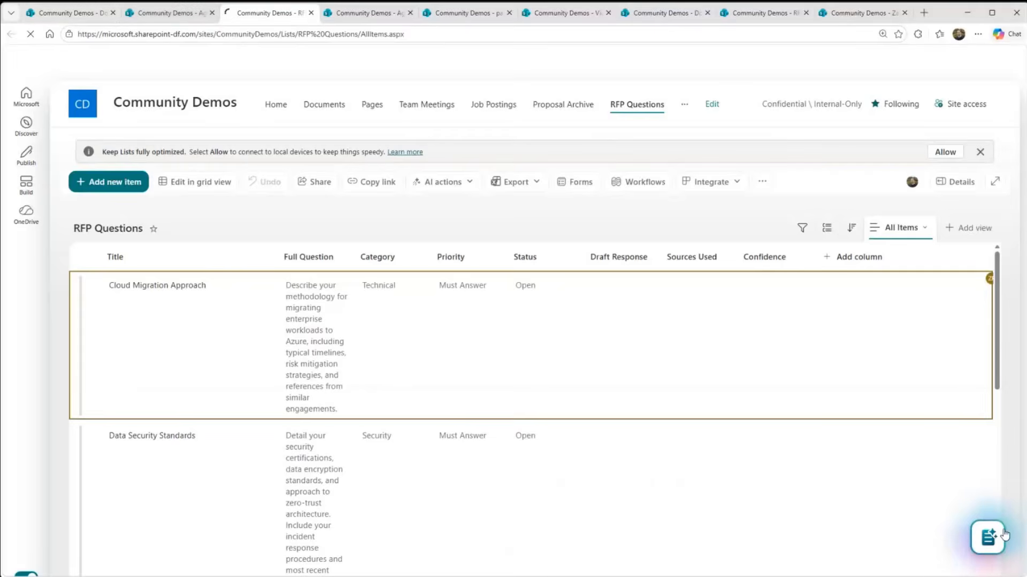
{"action": "scroll", "coordinate": [391, 290], "scroll_direction": "down", "scroll_amount": 1}
{"action": "scroll", "coordinate": [275, 320], "scroll_direction": "down", "scroll_amount": 3}
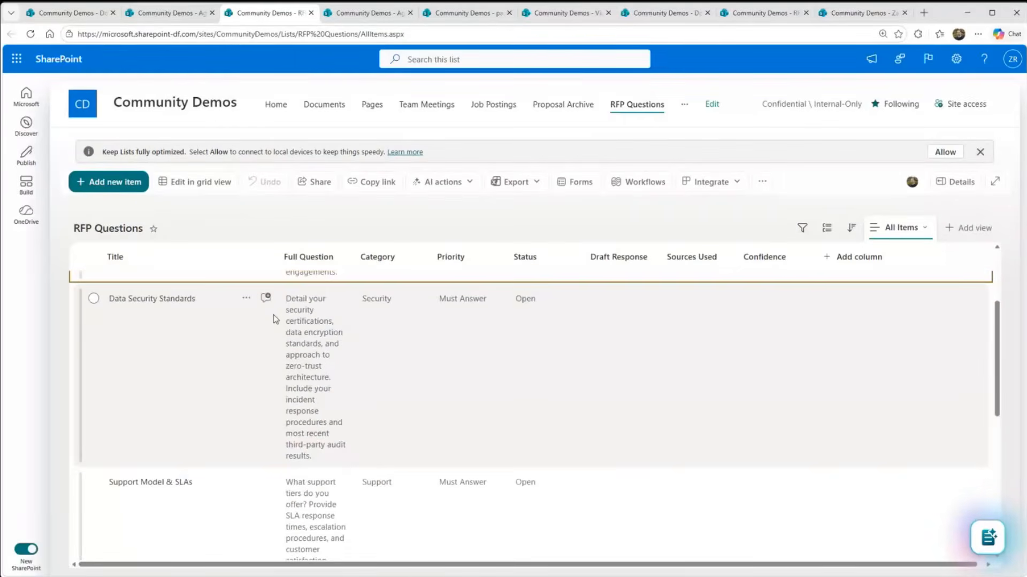
{"action": "scroll", "coordinate": [377, 356], "scroll_direction": "up", "scroll_amount": 2}
{"action": "scroll", "coordinate": [474, 385], "scroll_direction": "down", "scroll_amount": 5}
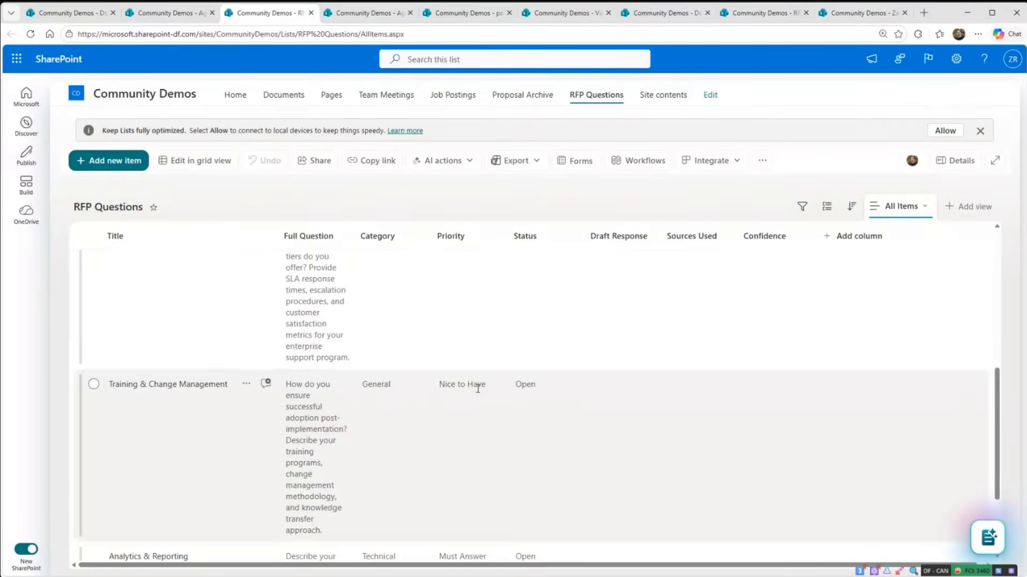
- Open the AI chat for the RFP Questions list and send the prompt "Make this view pretty."
{"action": "left_click", "coordinate": [988, 537]}
{"action": "left_click", "coordinate": [898, 445]}
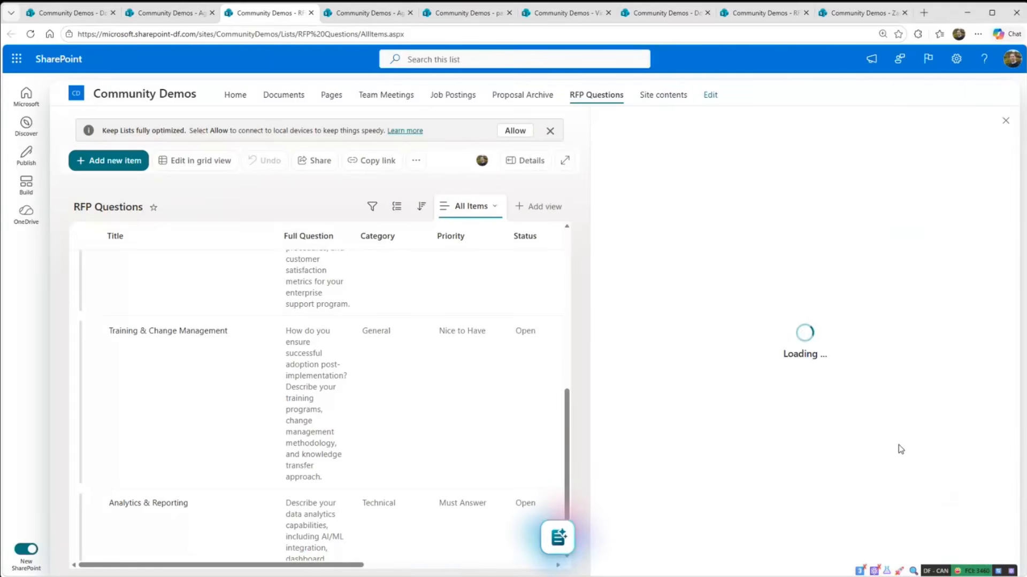
{"action": "left_click", "coordinate": [736, 544]}
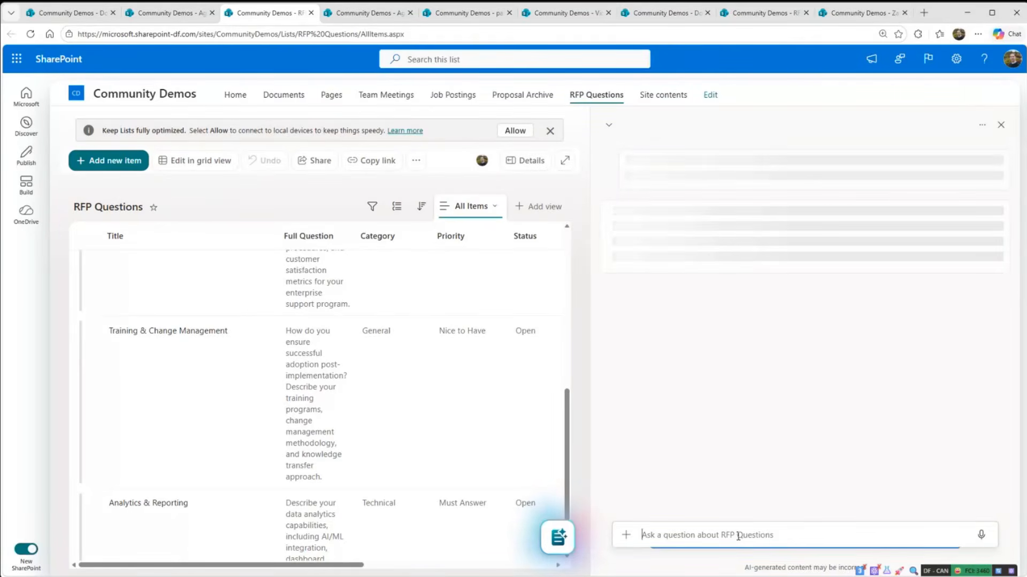
{"action": "type", "text": "Make this view pretty."}
{"action": "key", "text": "BackSpace"}
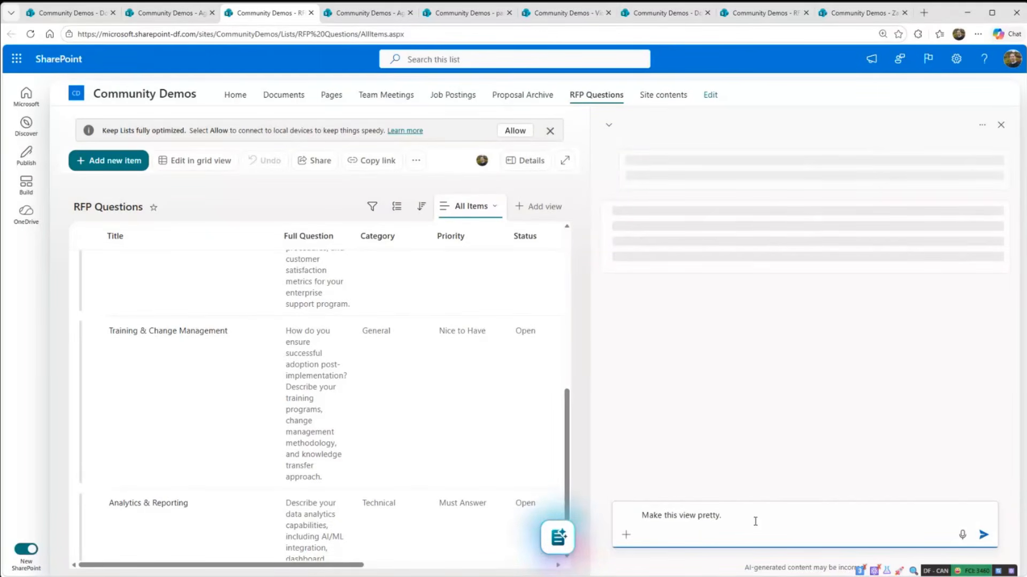
{"action": "key", "text": "Return"}
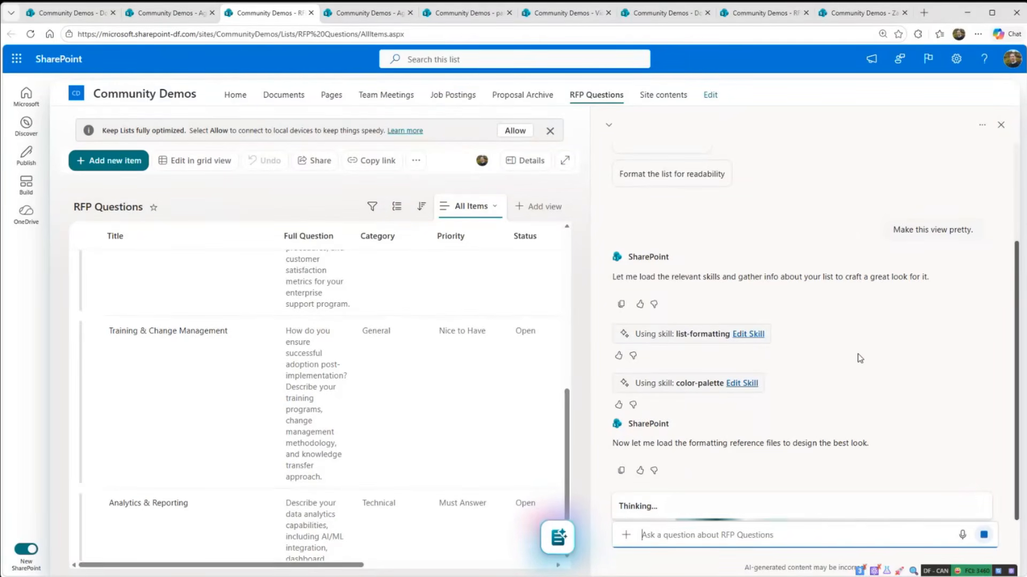
- Show the previewed HTML contact card with YouTube and LinkedIn links from the Team Meetings library
{"action": "left_click", "coordinate": [878, 11]}
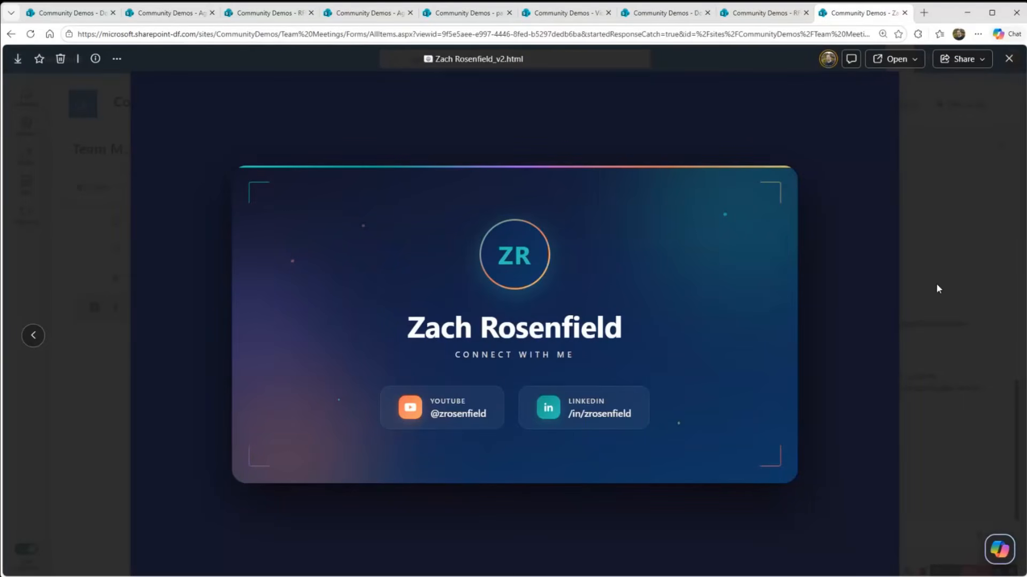